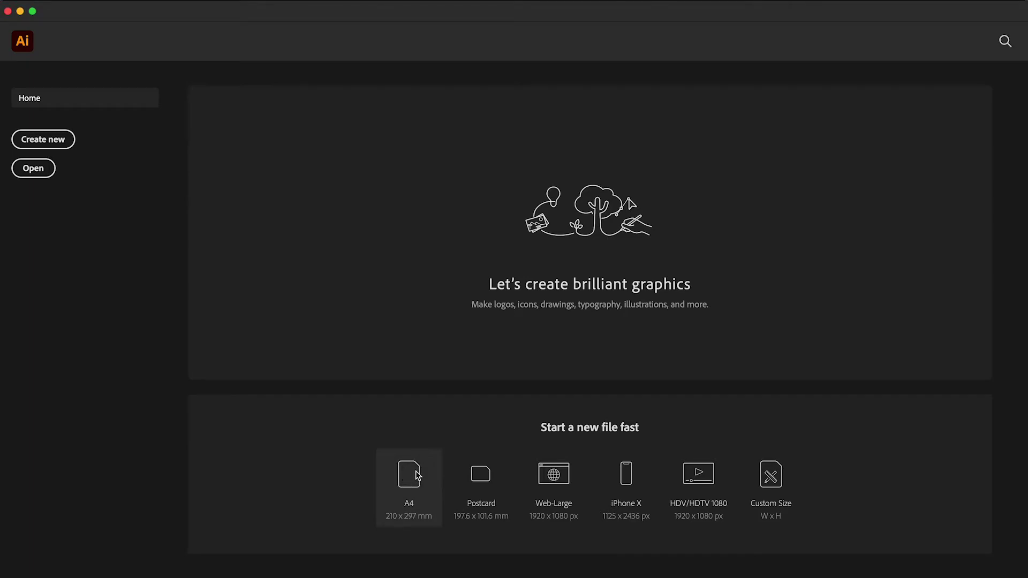
Create an A4 document, set the artboard width and height to 200 mm, and zoom in.
click(418, 475)
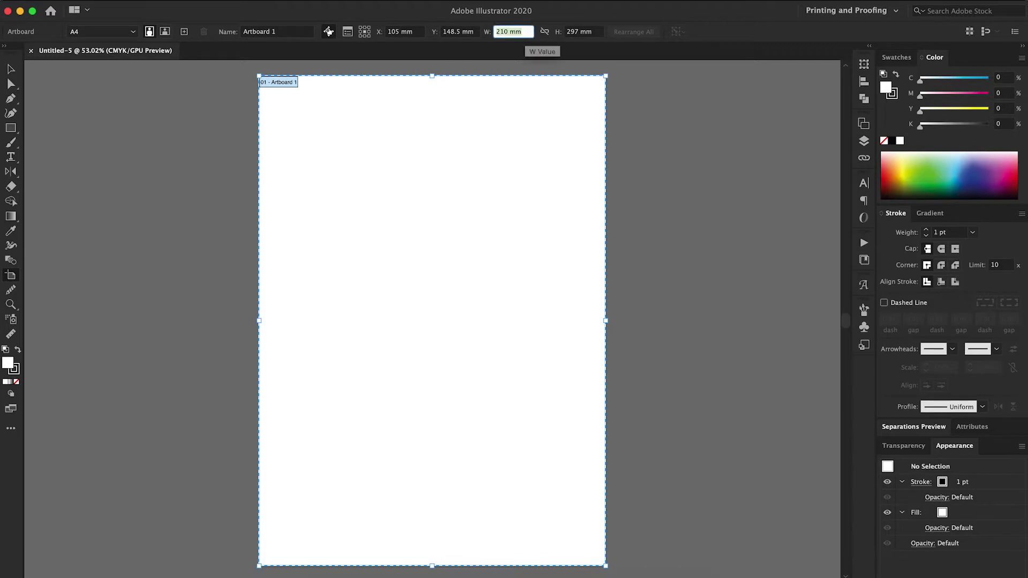
text(0)
key(Tab)
text(1)
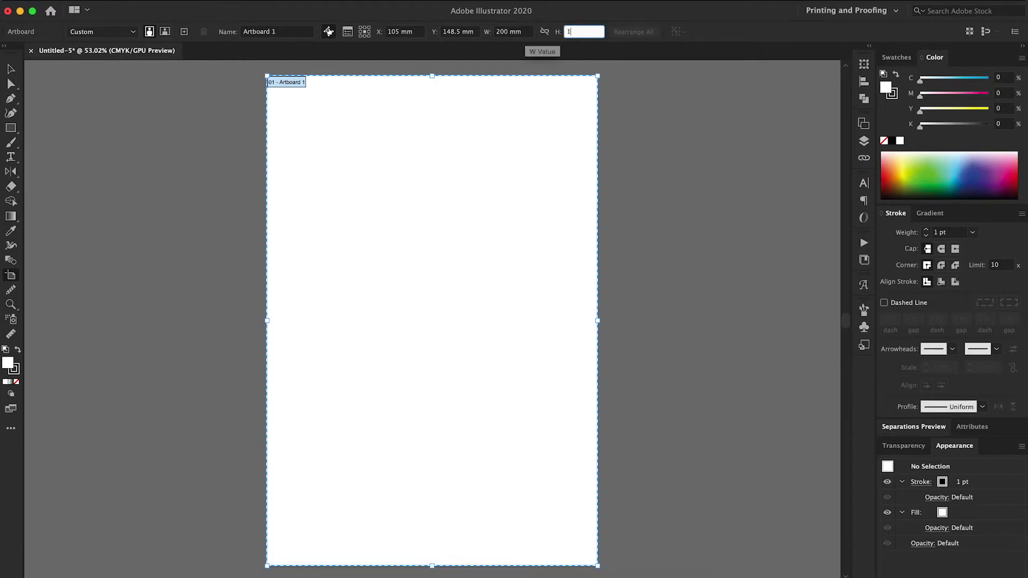
text(000)
key(Tab)
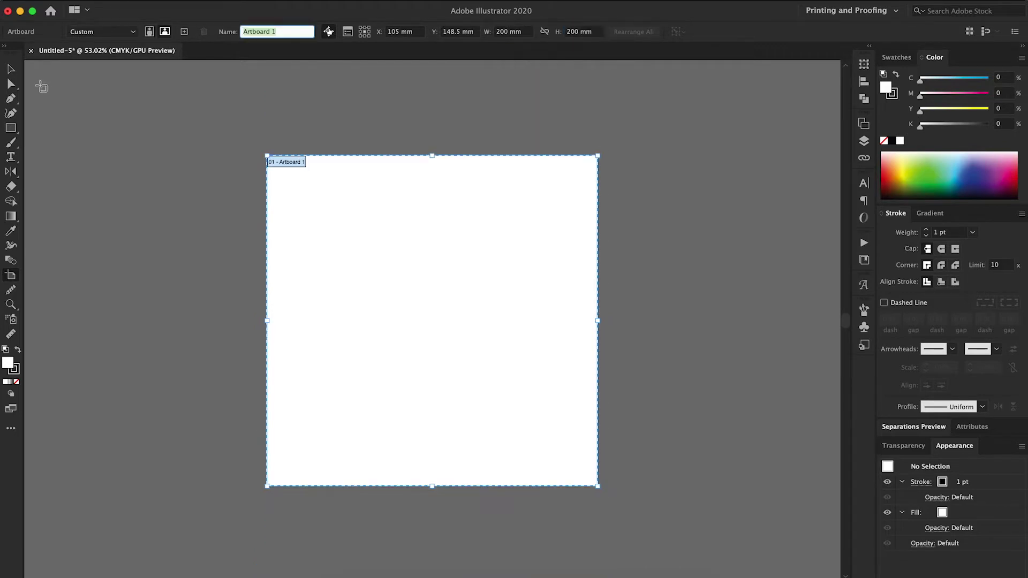
key(Escape)
drag(393, 276, 494, 301)
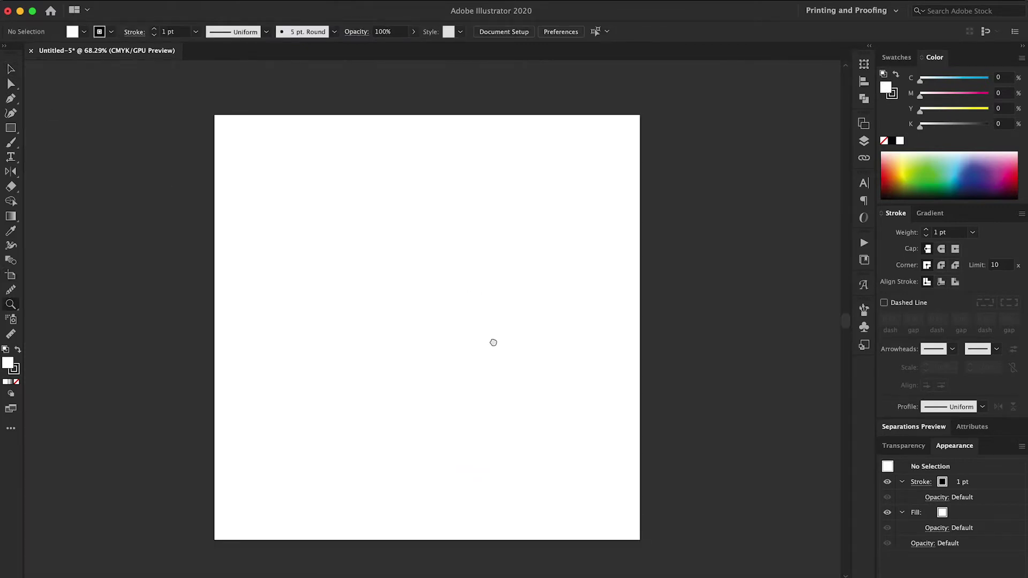
Draw a circle left of the artboard centre and give it an 8 pt stroke.
drag(494, 343, 522, 345)
key(l)
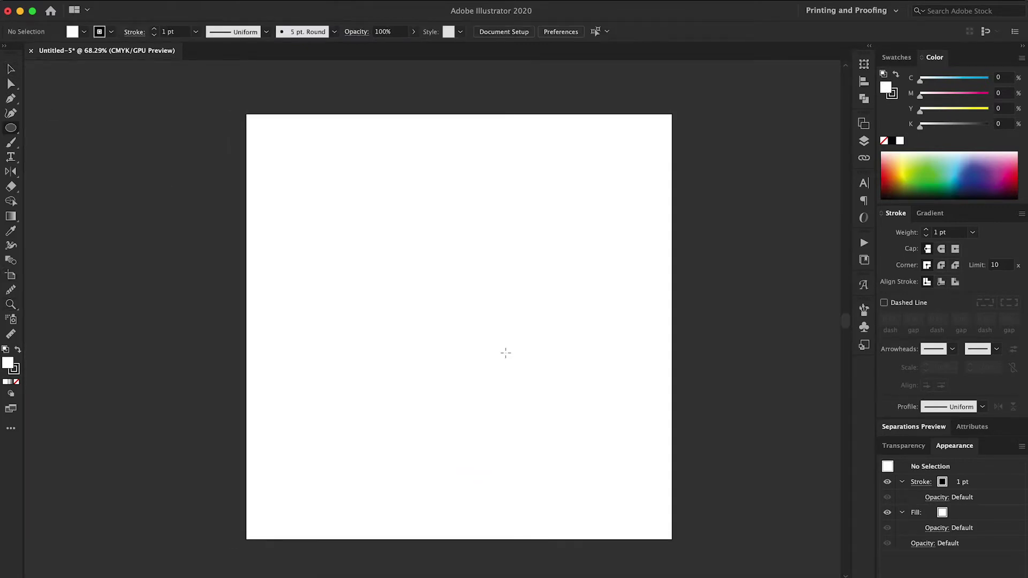
drag(381, 343, 417, 379)
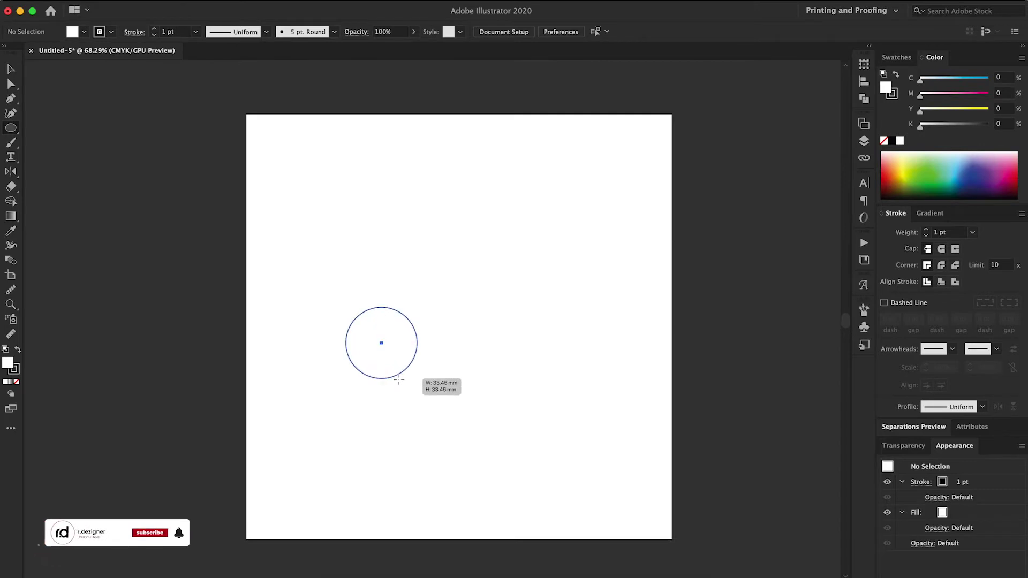
click(927, 230)
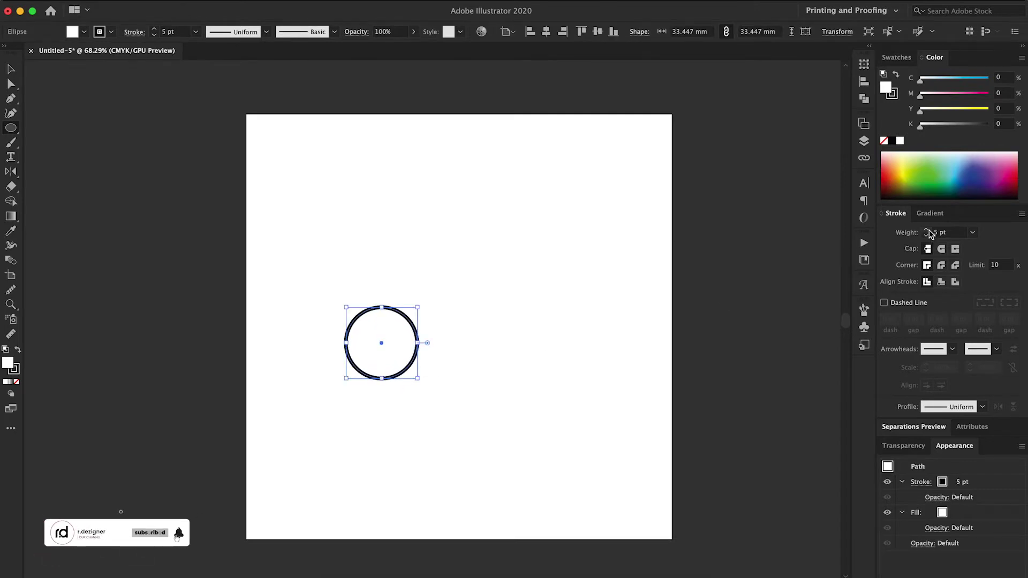
click(927, 230)
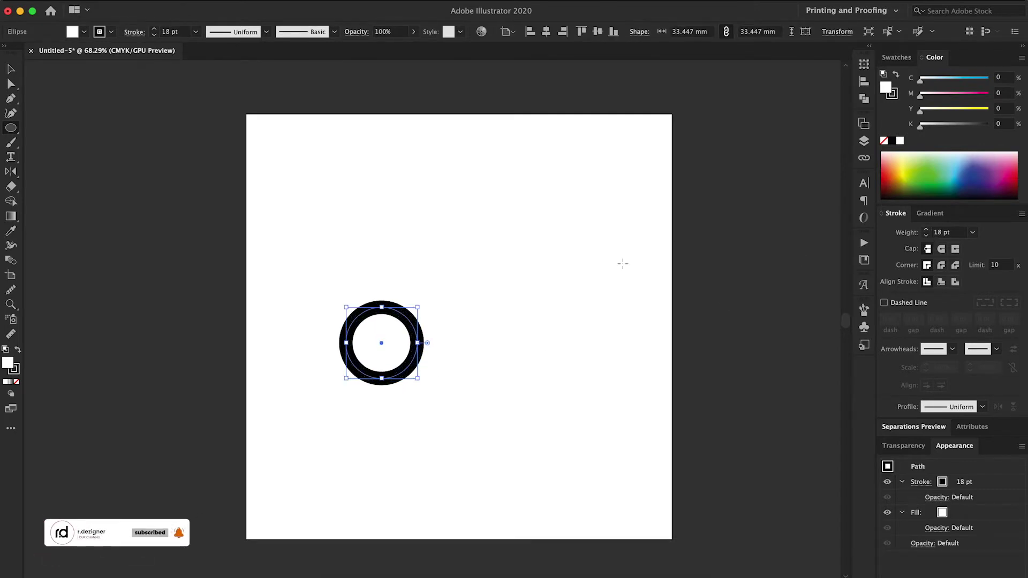
click(927, 235)
click(927, 236)
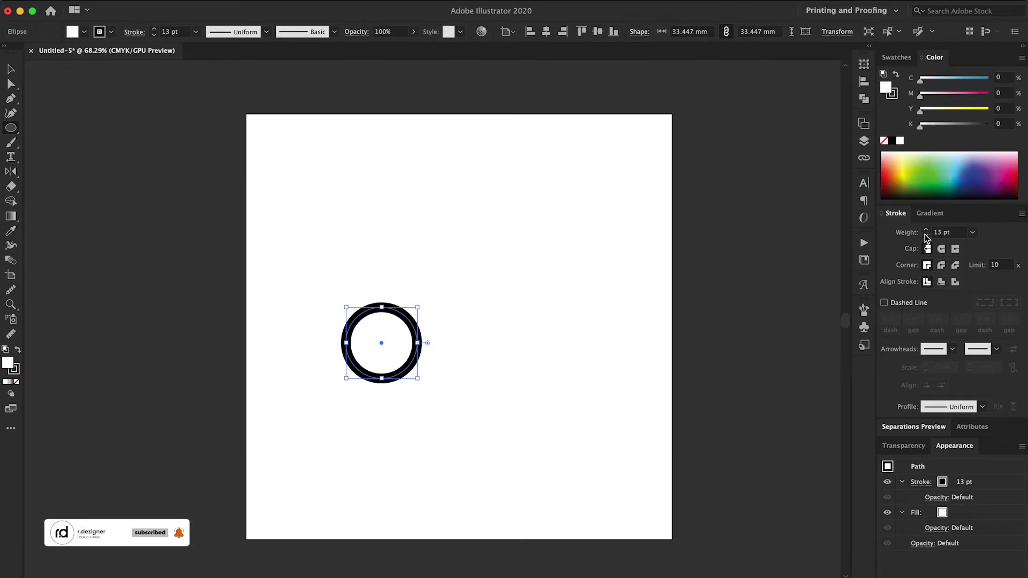
click(927, 236)
click(926, 235)
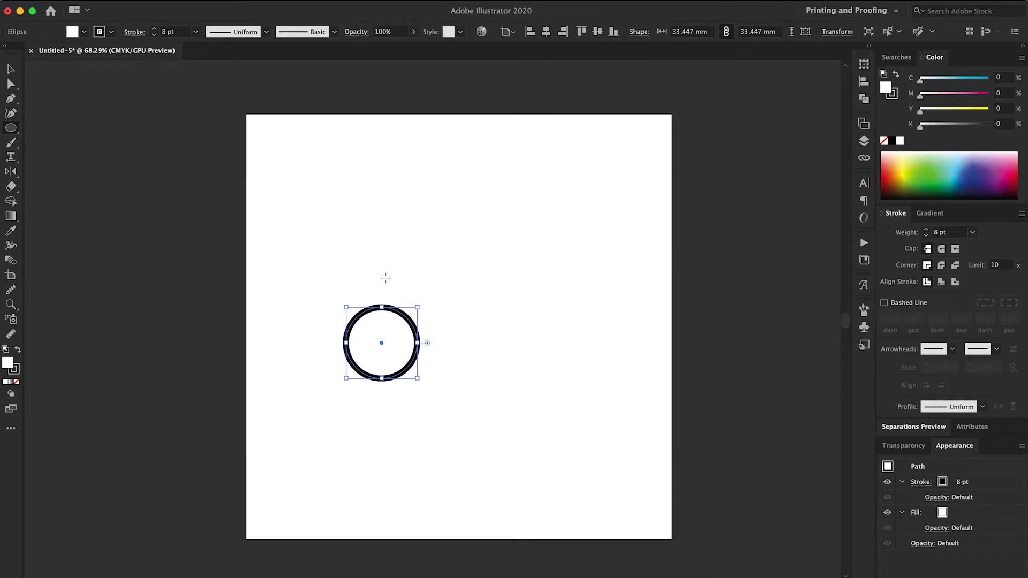
Draw a test circle above it, delete it, and shrink the remaining circle with Free Transform.
drag(370, 266, 419, 326)
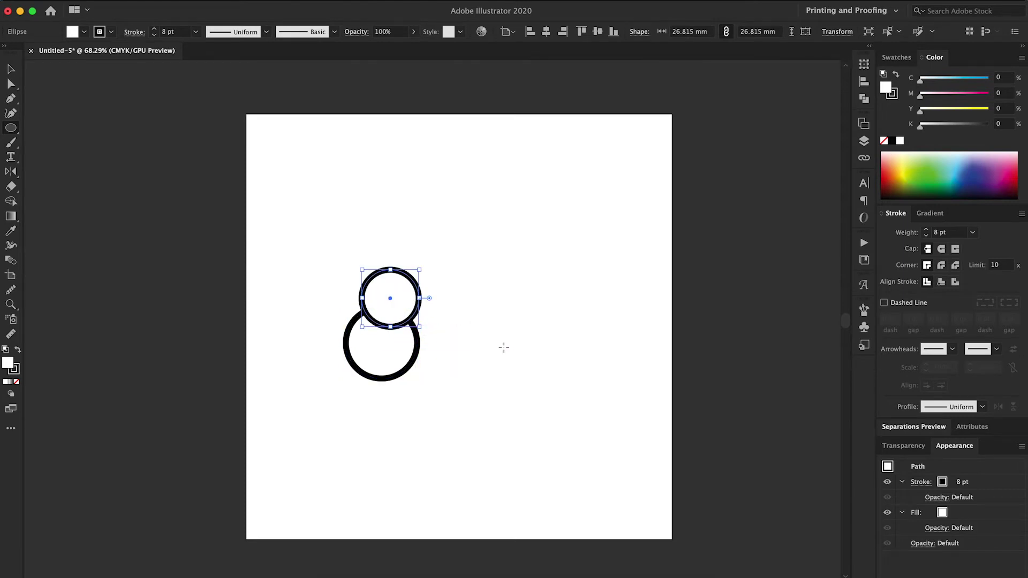
key(v)
drag(487, 328, 337, 421)
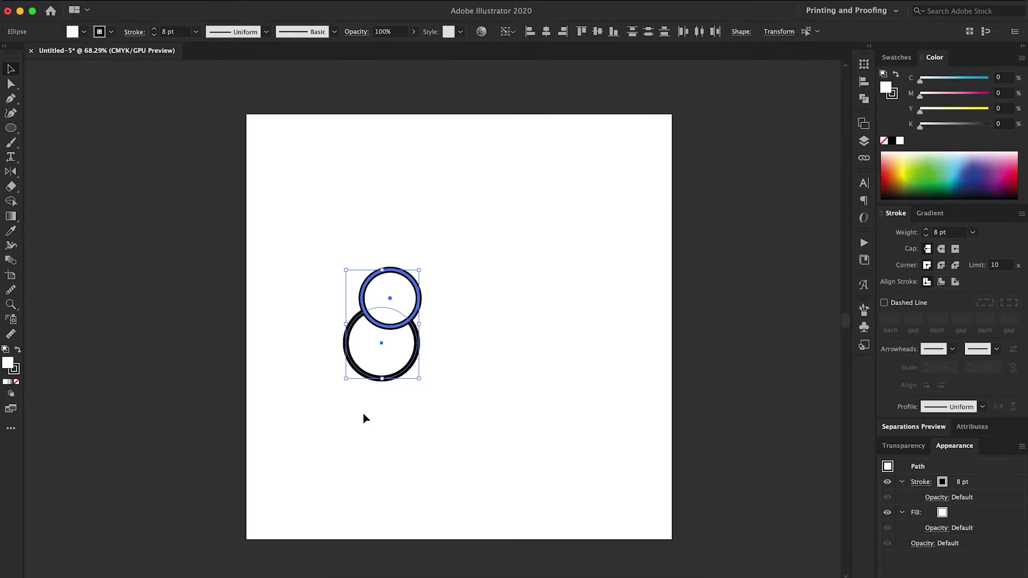
click(404, 423)
click(421, 307)
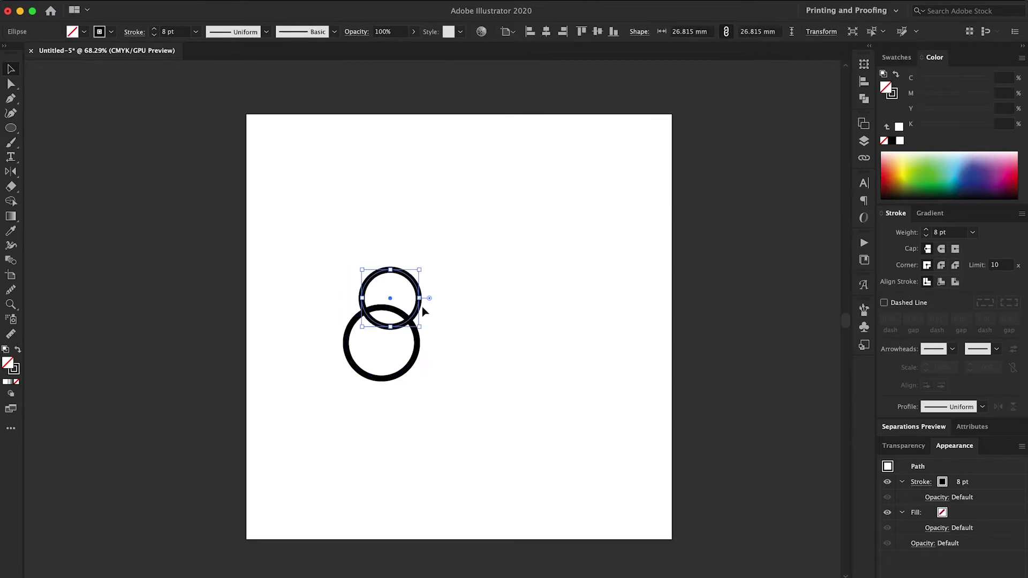
key(Delete)
key(e)
drag(419, 380, 405, 365)
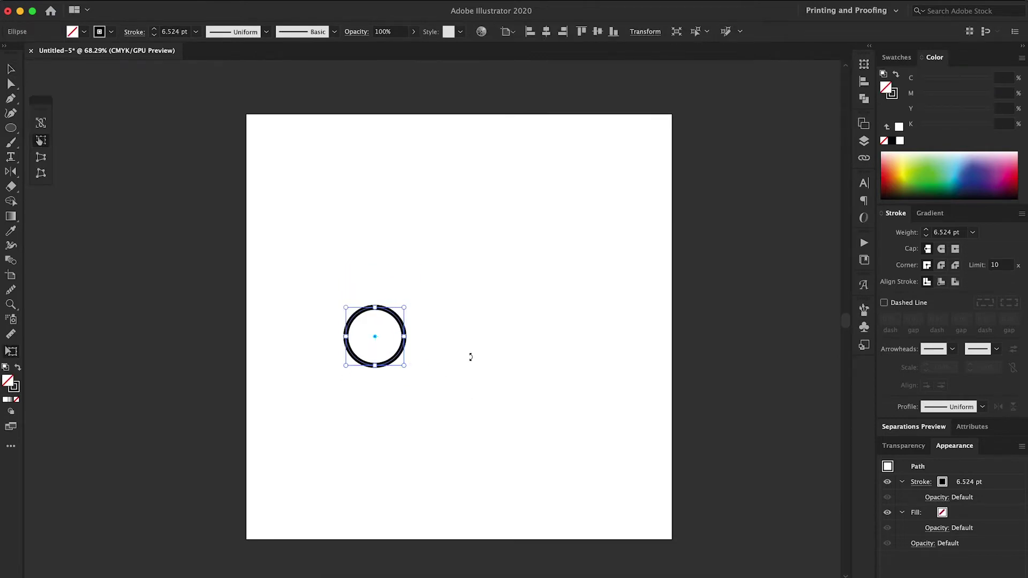
Draw an angular ear path with the Pen tool from the circle's top.
key(p)
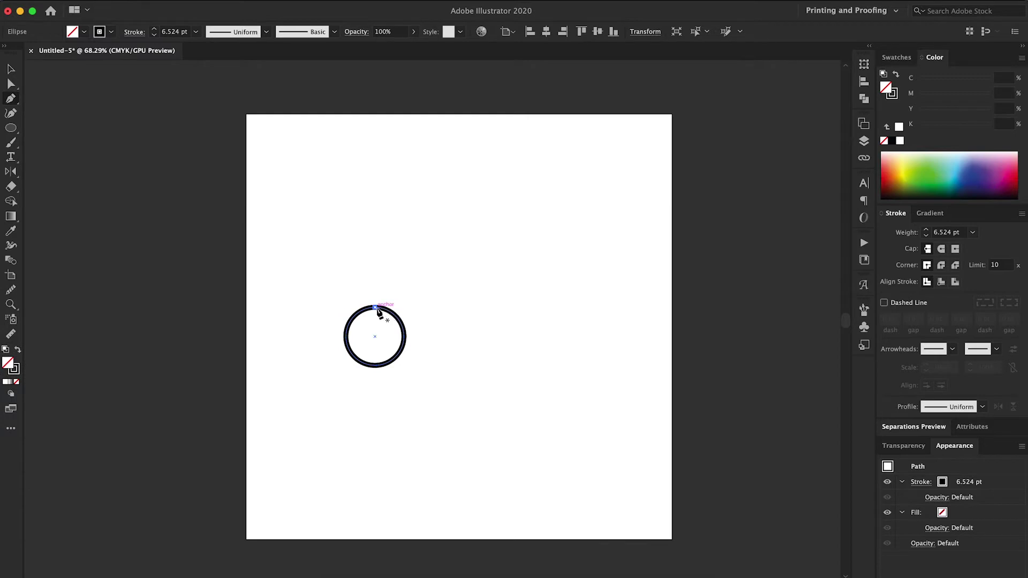
click(376, 308)
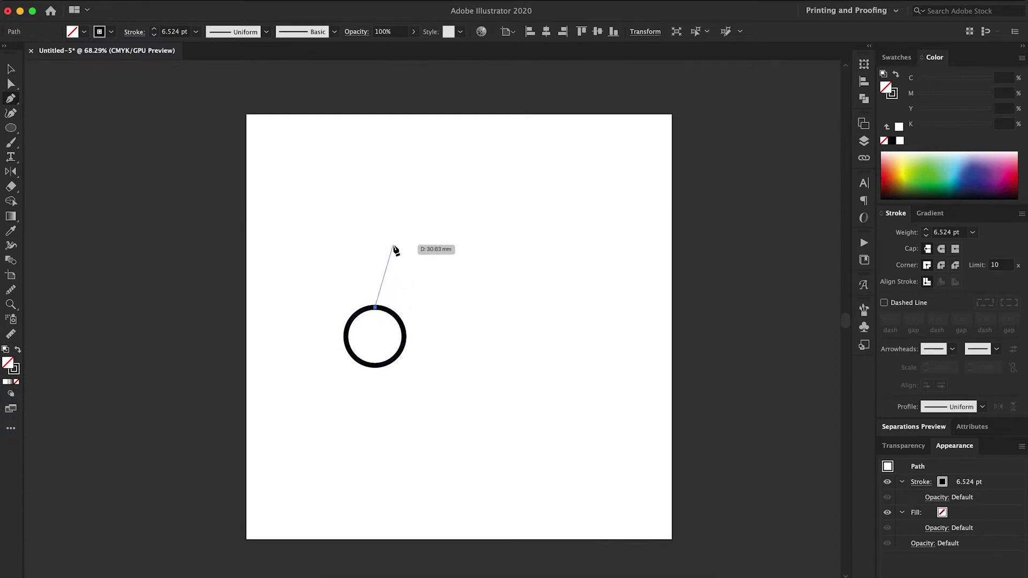
click(393, 246)
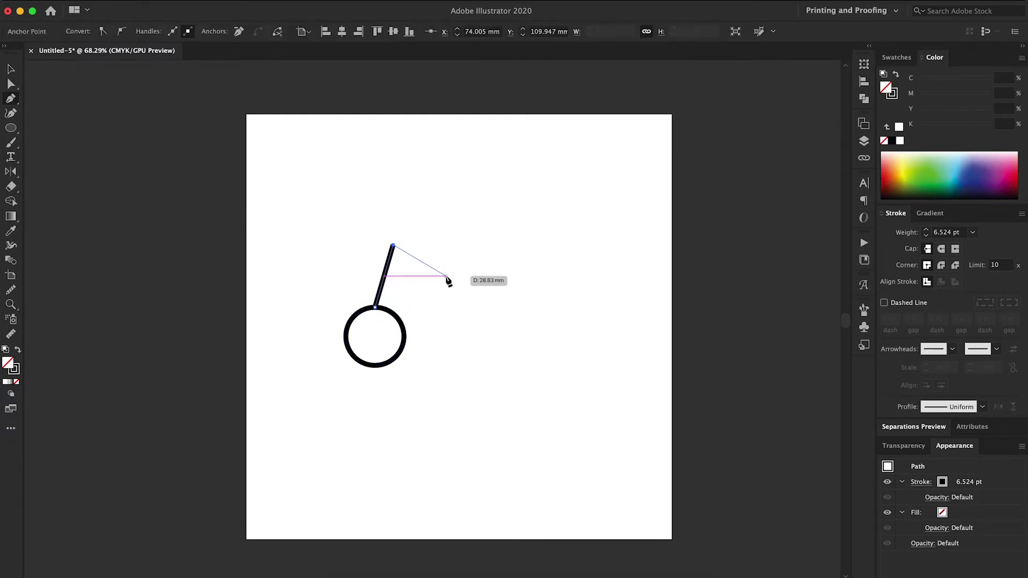
click(446, 276)
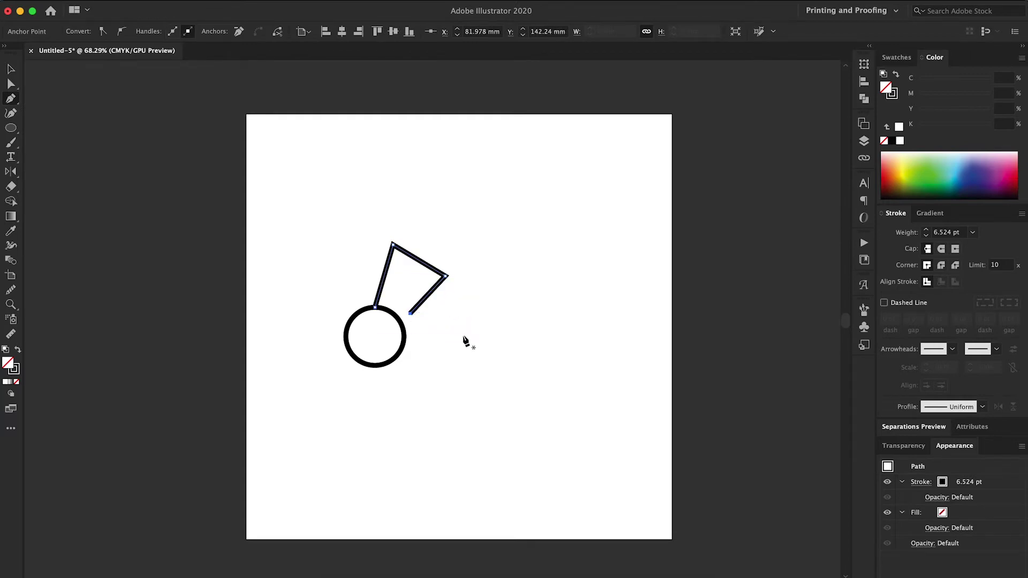
ctrl+click(466, 343)
Draw a large body circle, a smaller inner circle, and a small leg circle below the head.
key(l)
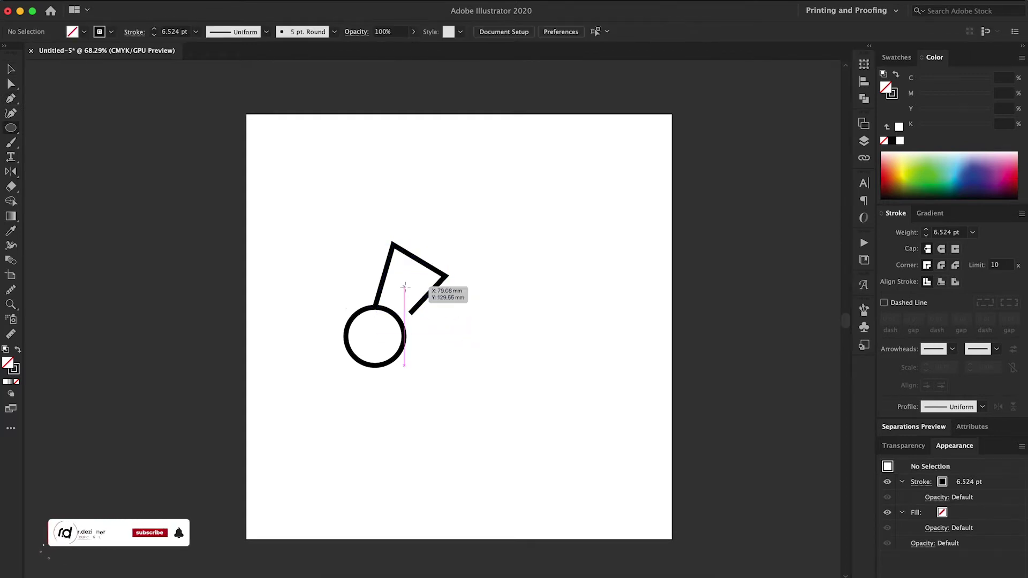
mouse_move(414, 294)
mouse_down()
mouse_move(506, 362)
mouse_move(498, 360)
mouse_up()
drag(420, 313, 494, 387)
key(v)
click(518, 360)
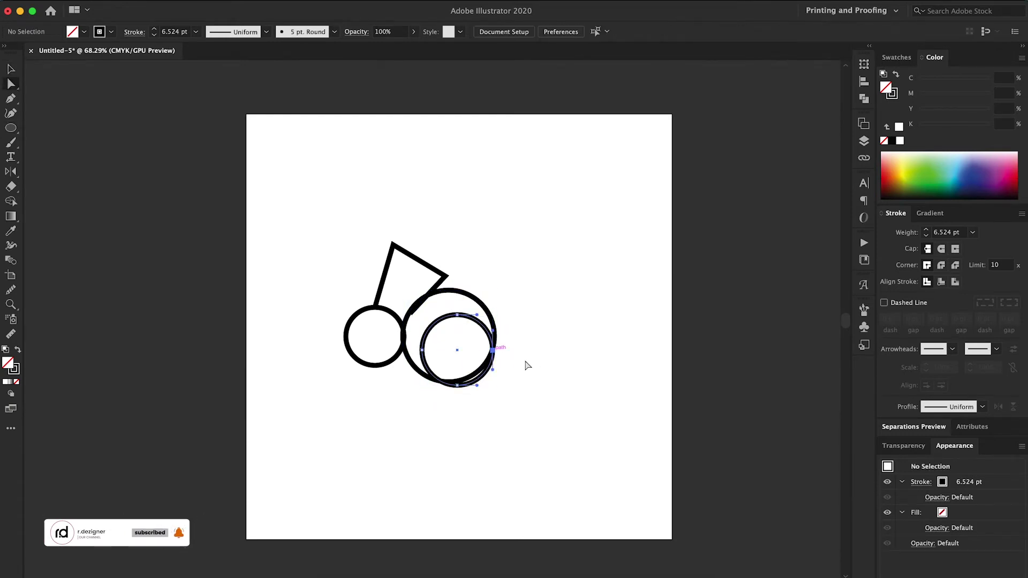
key(l)
drag(395, 360, 421, 392)
Remove the small leg circle's right half with the Shape Builder tool.
key(v)
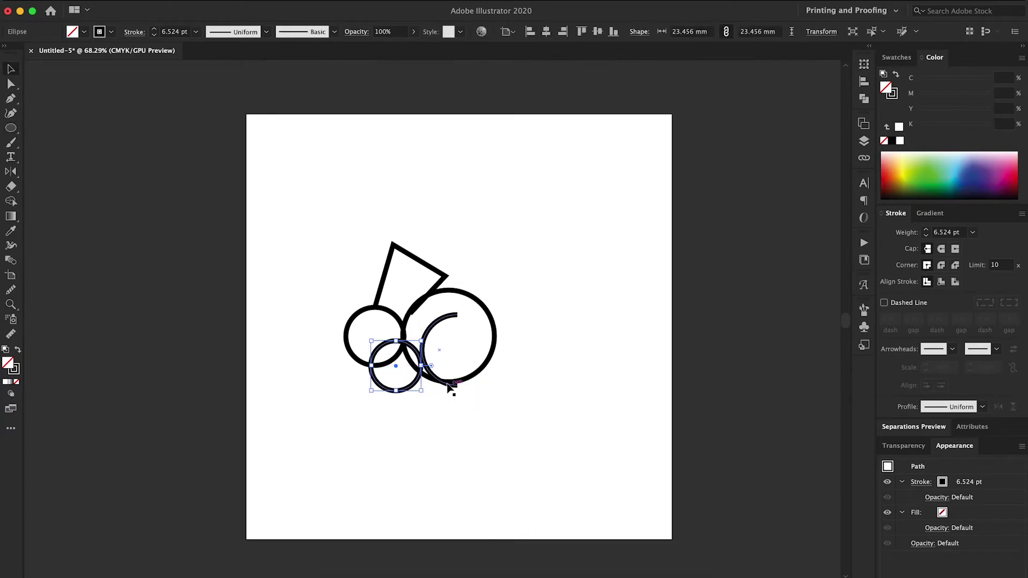
shift+click(447, 384)
click(387, 396)
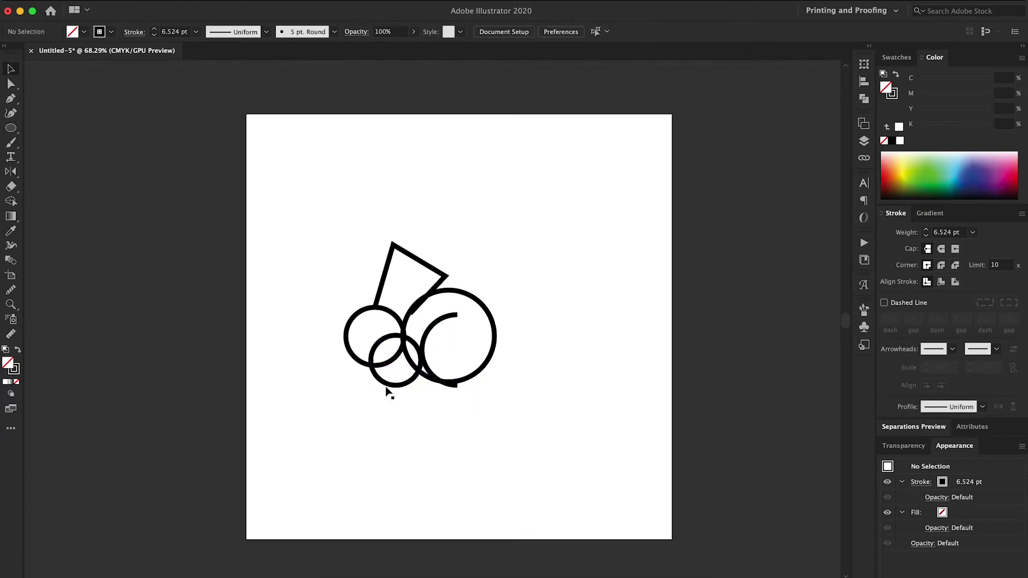
key(a)
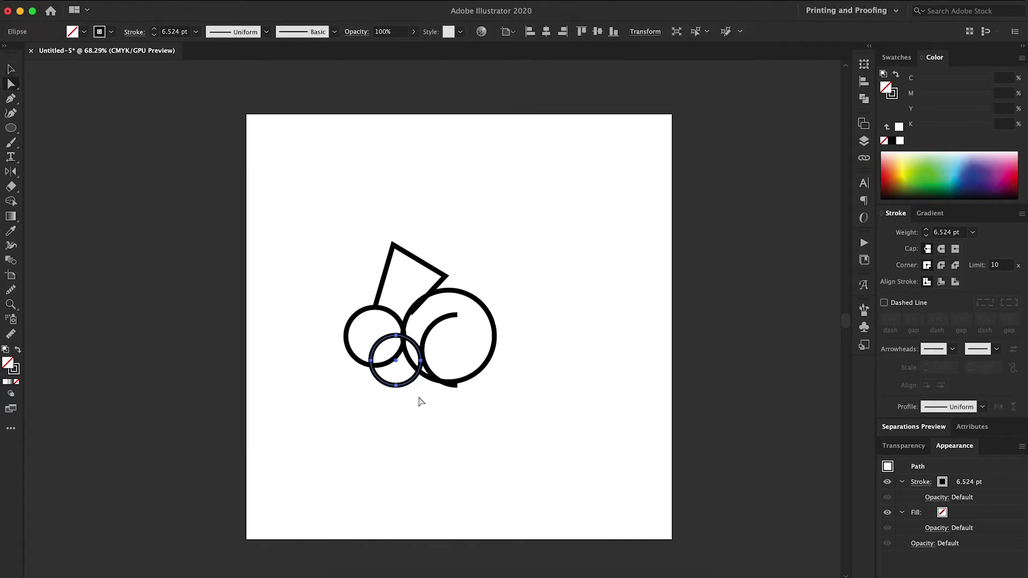
drag(422, 402, 445, 356)
key(Delete)
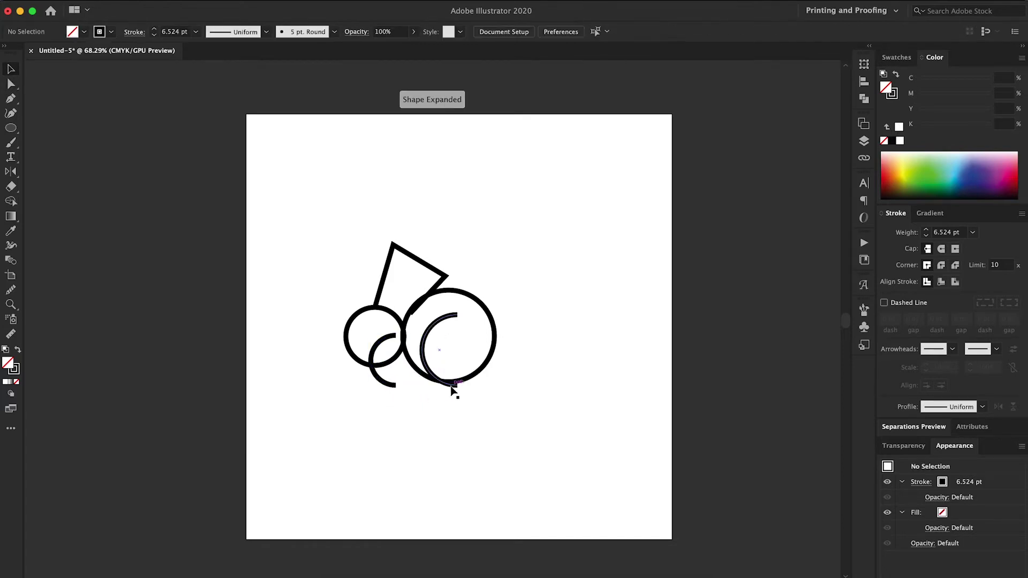
Draw a flat foot line at the base and round the ear's sharp corner into a curve.
drag(457, 386, 359, 387)
super+click(385, 399)
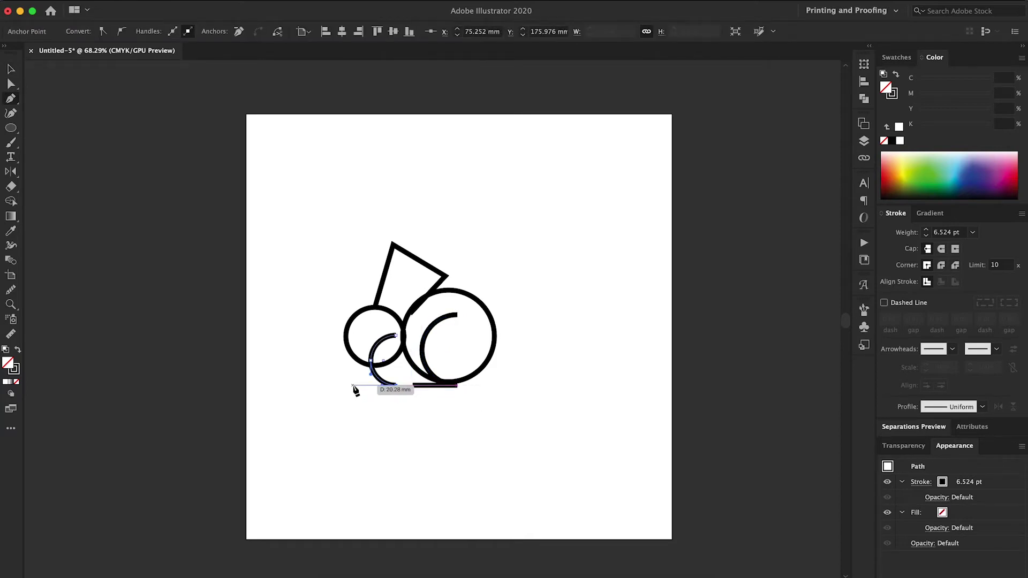
key(a)
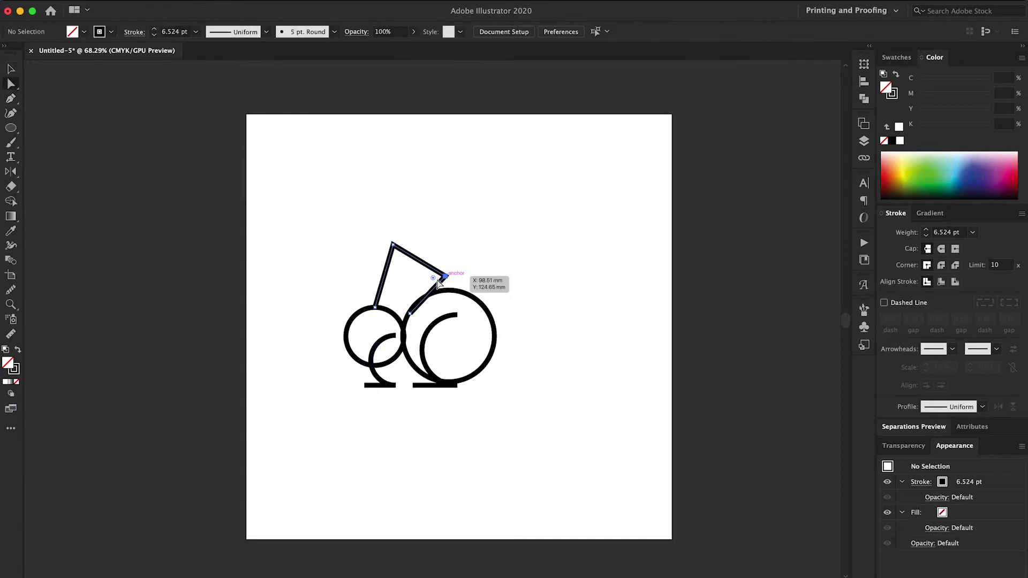
drag(447, 277, 449, 290)
click(459, 337)
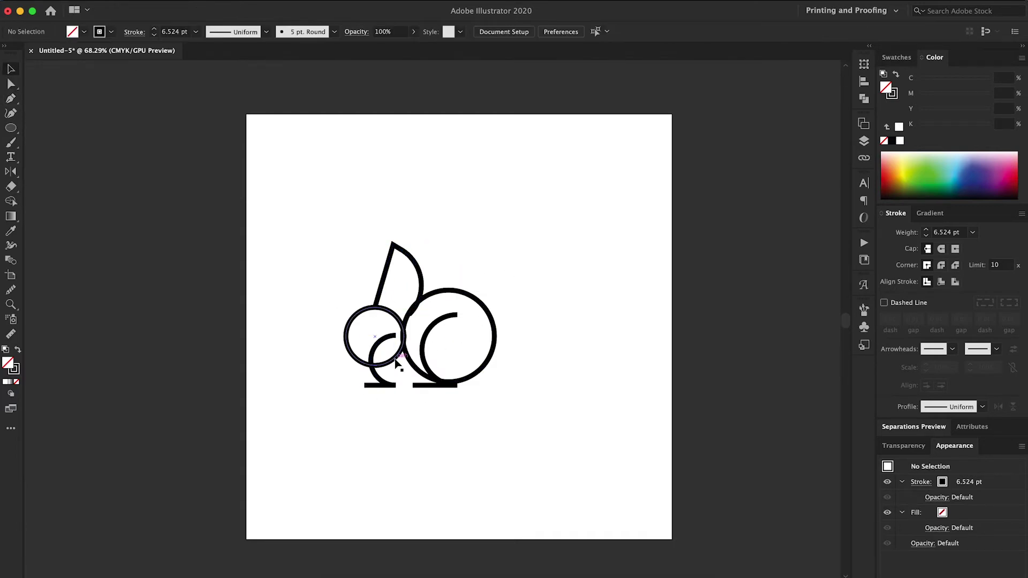
Remove the head circle's right half and move the small lower arc down and right.
click(403, 358)
key(Delete)
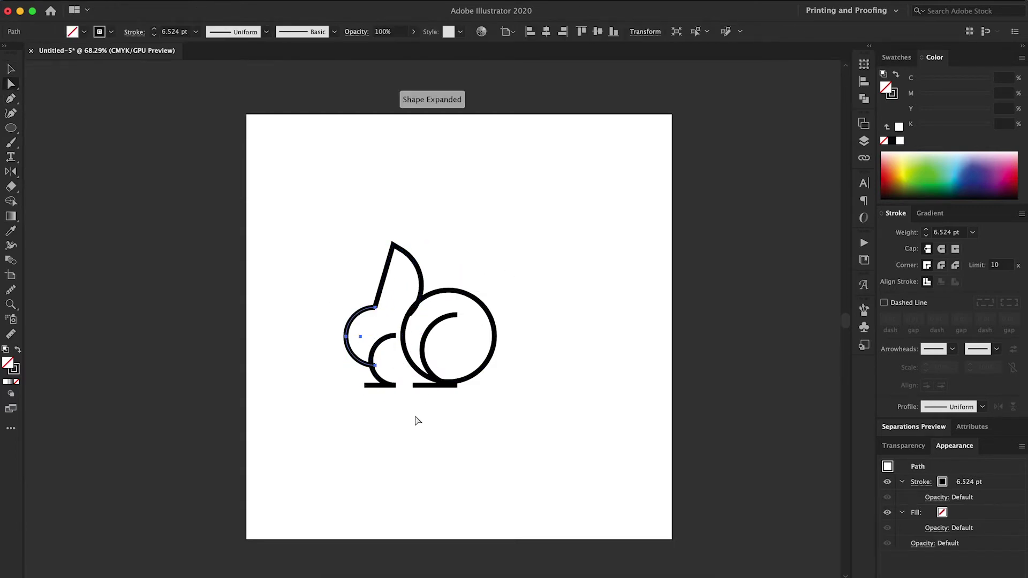
click(409, 420)
scroll(386, 336, up, 5)
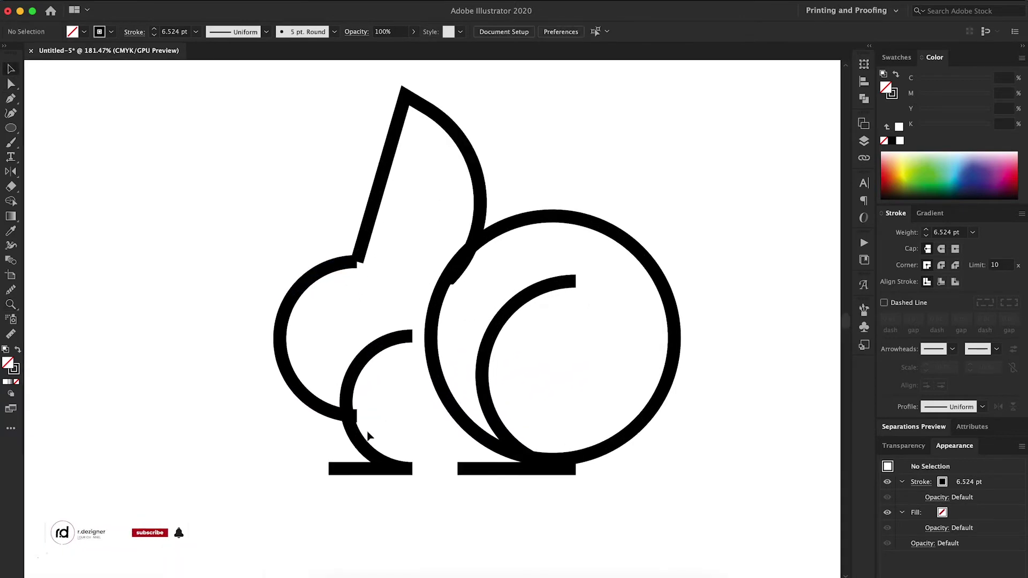
click(359, 437)
drag(354, 442, 360, 454)
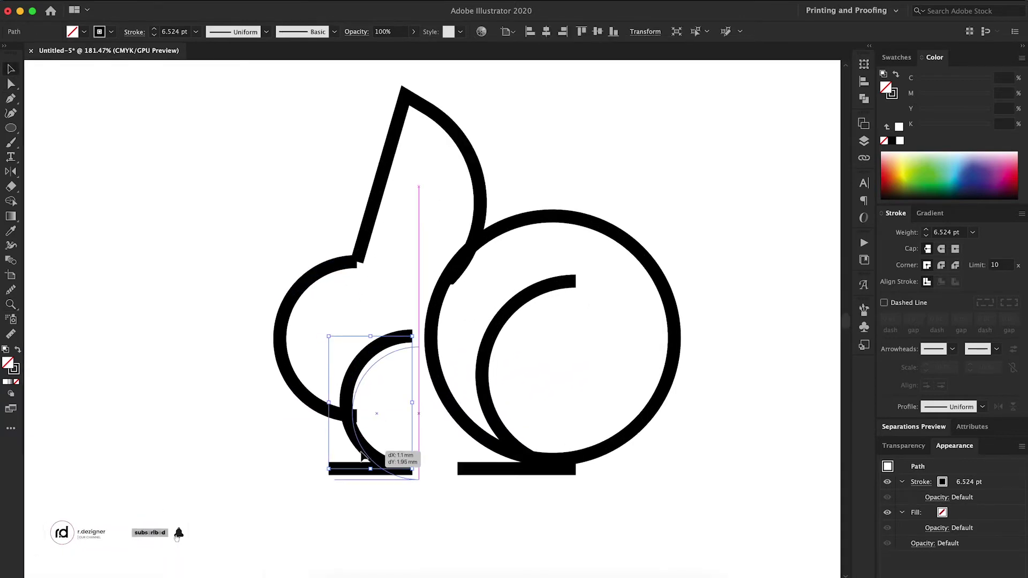
Delete the small arc's top portion and select the anchors where the two arcs meet.
click(364, 506)
key(a)
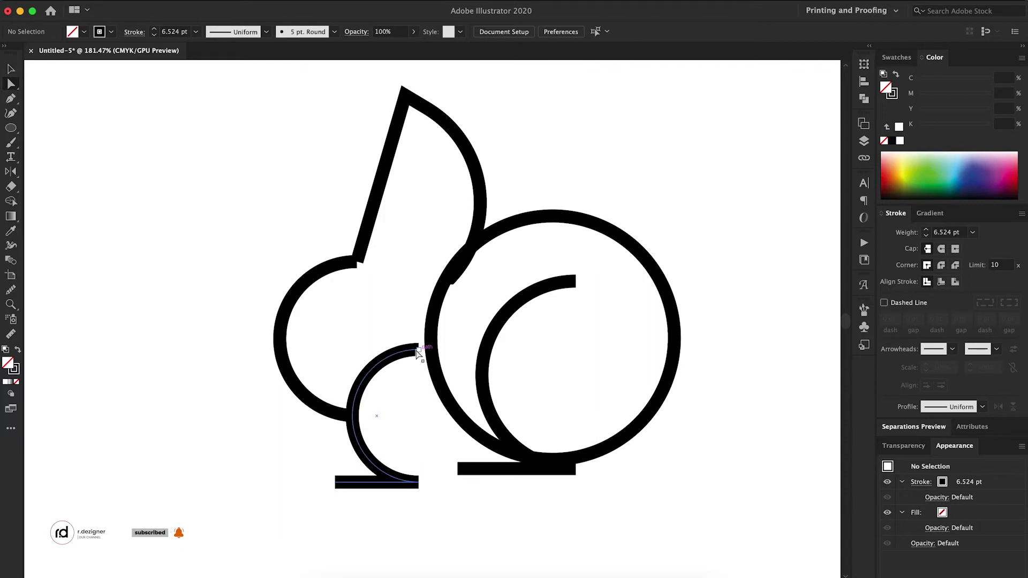
click(417, 349)
key(Delete)
click(394, 380)
key(a)
drag(370, 418, 240, 138)
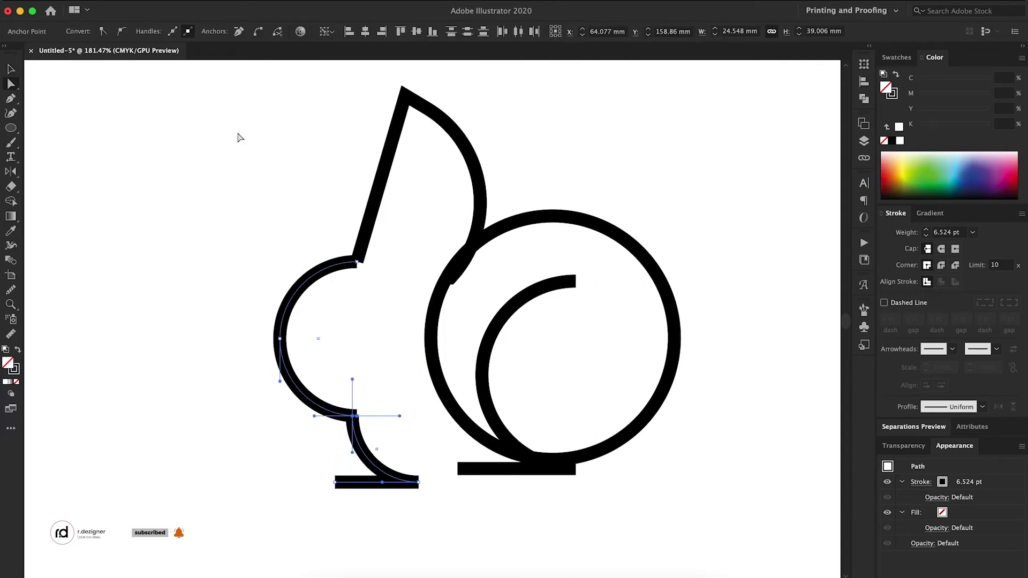
Move the lower arc up toward the left arc's end and select the corner anchor.
key(v)
click(232, 417)
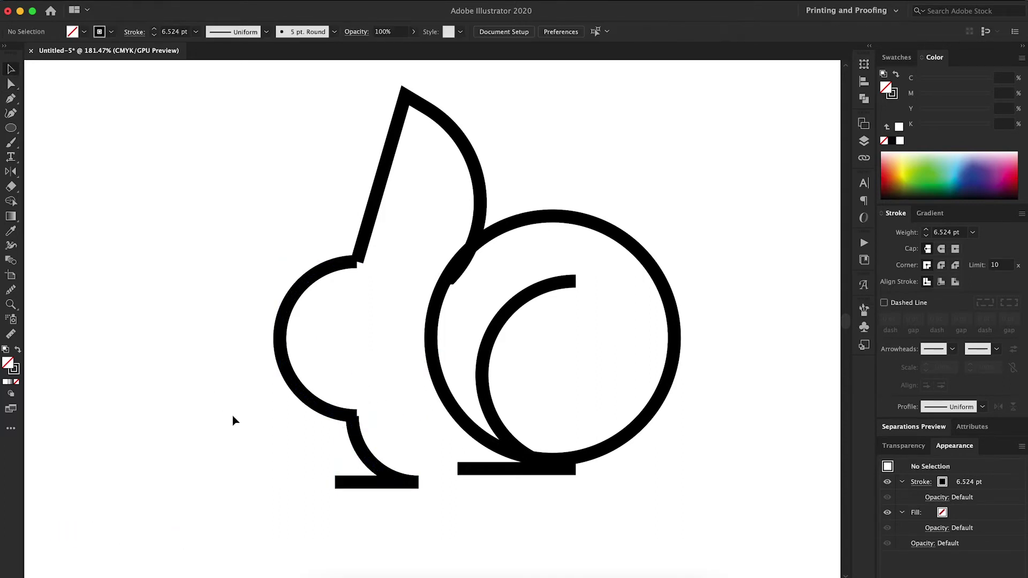
key(ctrl+z)
click(408, 452)
click(375, 465)
scroll(375, 465, up, 5)
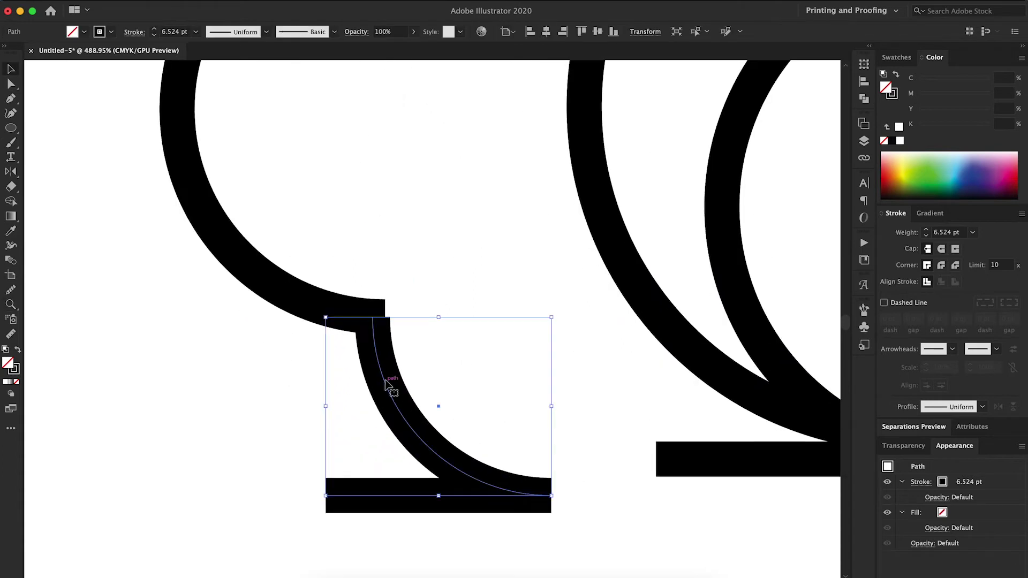
drag(391, 389, 397, 369)
key(a)
click(408, 286)
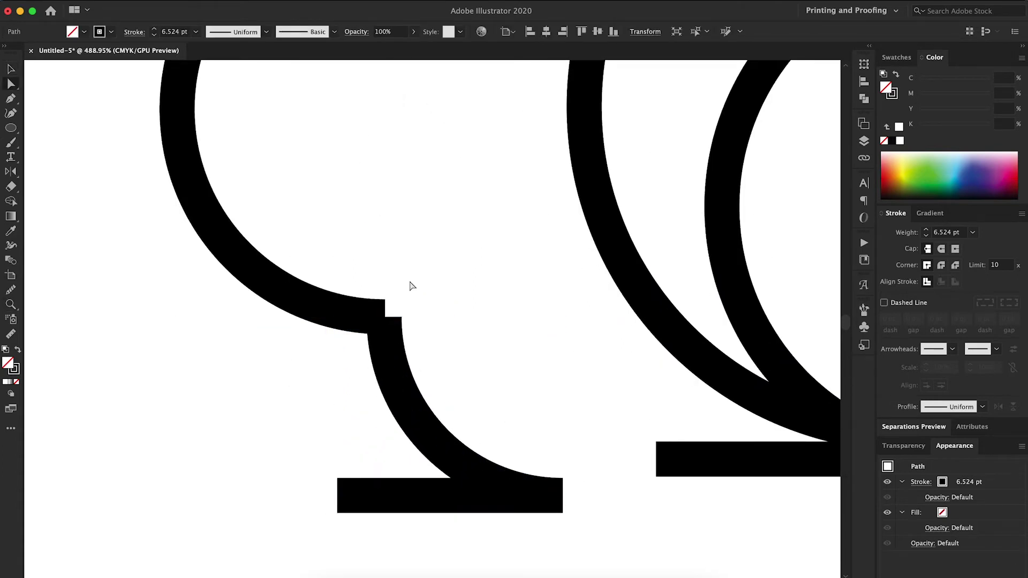
drag(405, 307, 360, 347)
Zoom into the arc joint and snap the lower arc onto the upper arc's end.
key(z)
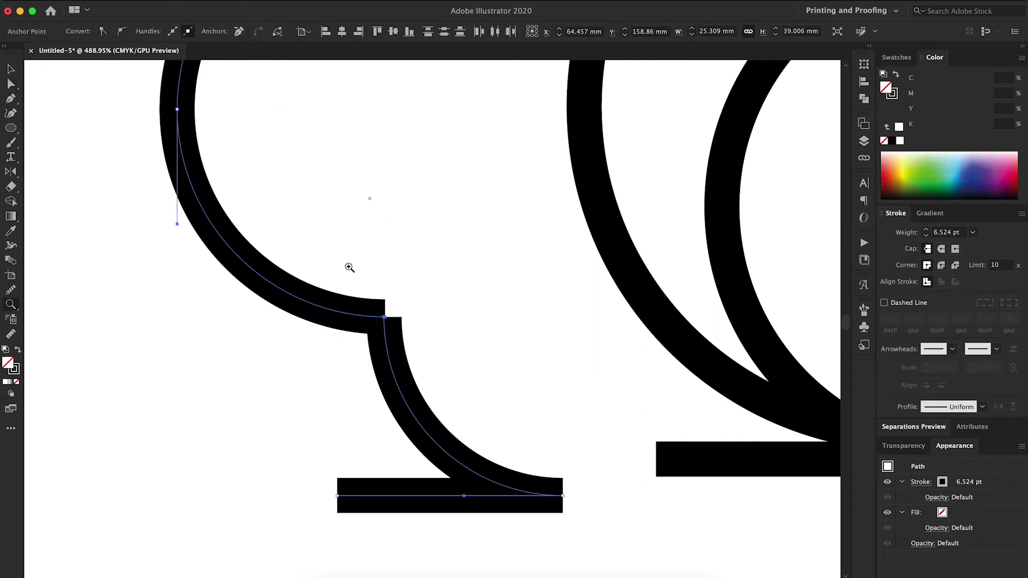
drag(350, 267, 328, 321)
key(ctrl+shift+a)
click(387, 330)
key(v)
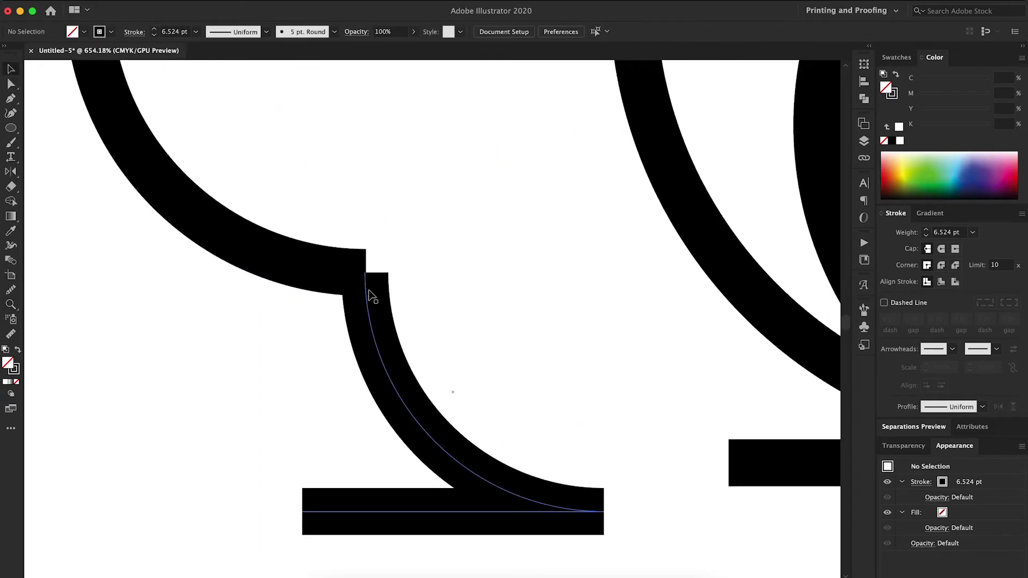
click(367, 284)
click(345, 274)
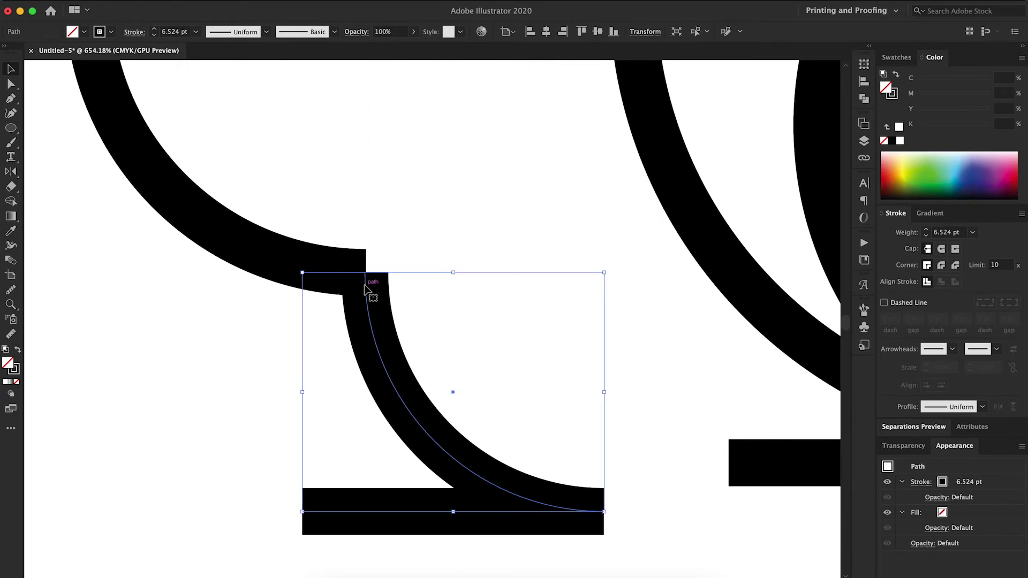
drag(368, 286, 362, 317)
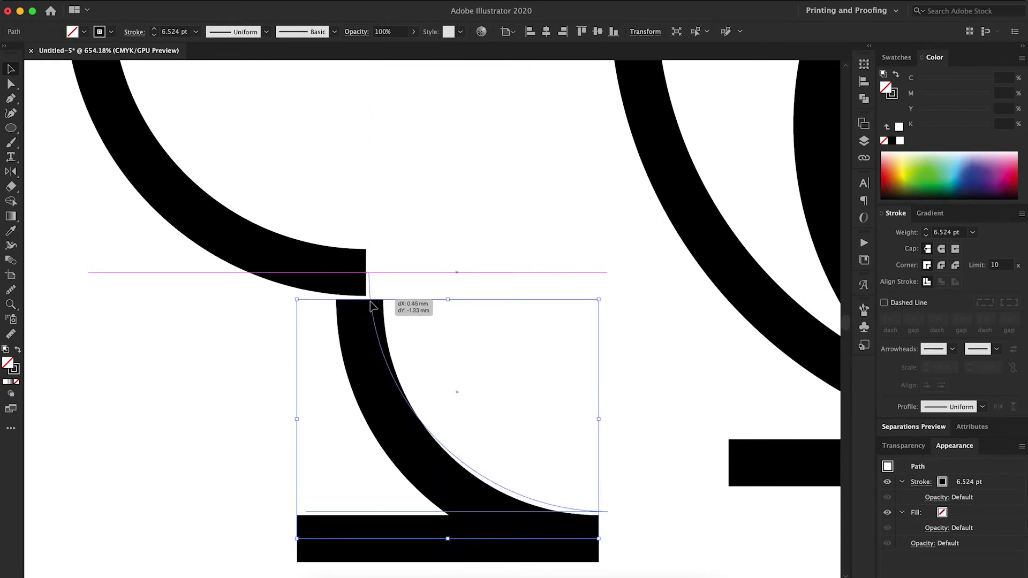
drag(362, 317, 368, 289)
click(413, 264)
Connect the two arcs' end anchors, then reposition the lower arc down and left.
key(a)
drag(413, 264, 352, 300)
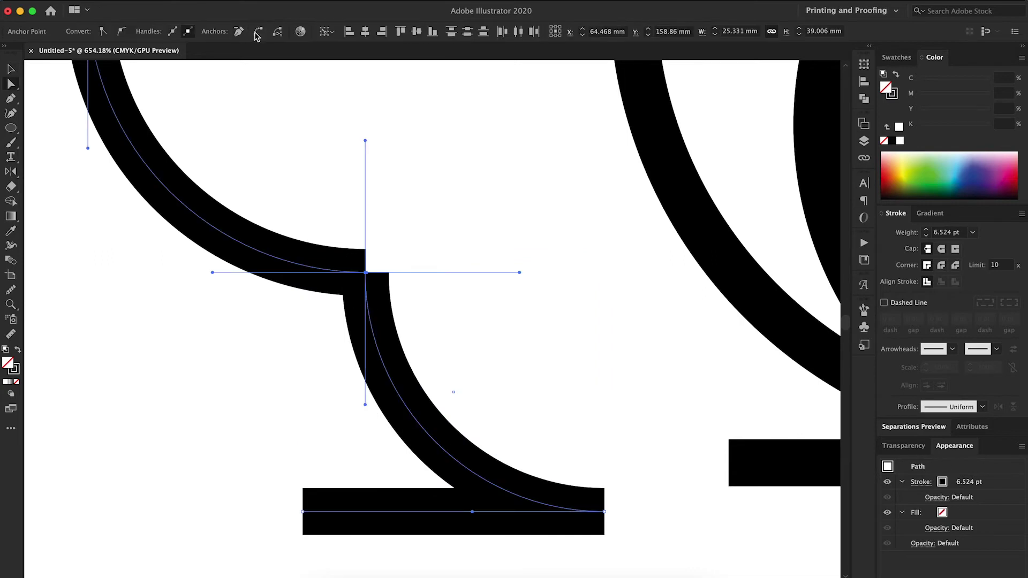
click(258, 33)
scroll(285, 292, down, 5)
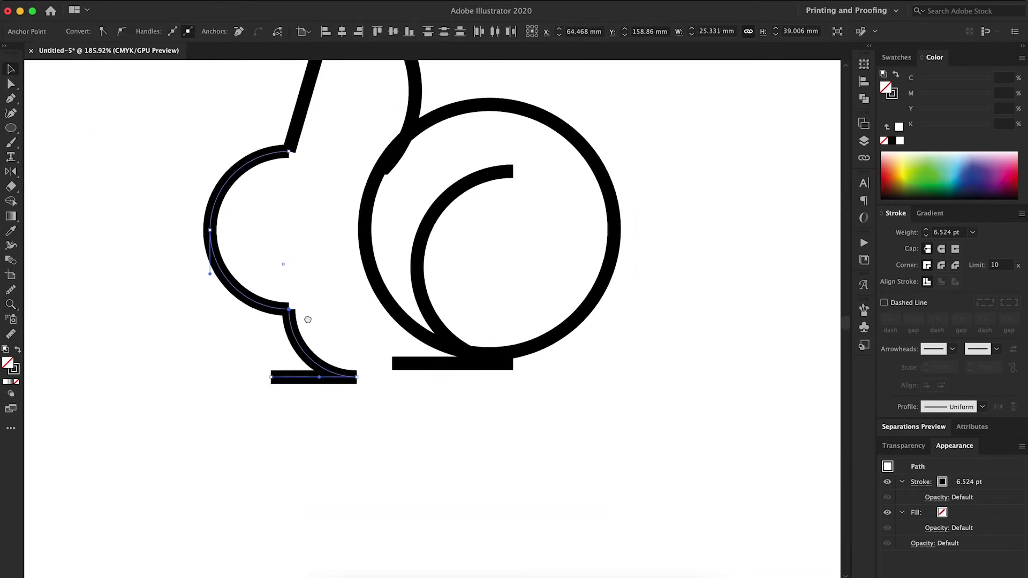
key(v)
scroll(400, 328, up, 3)
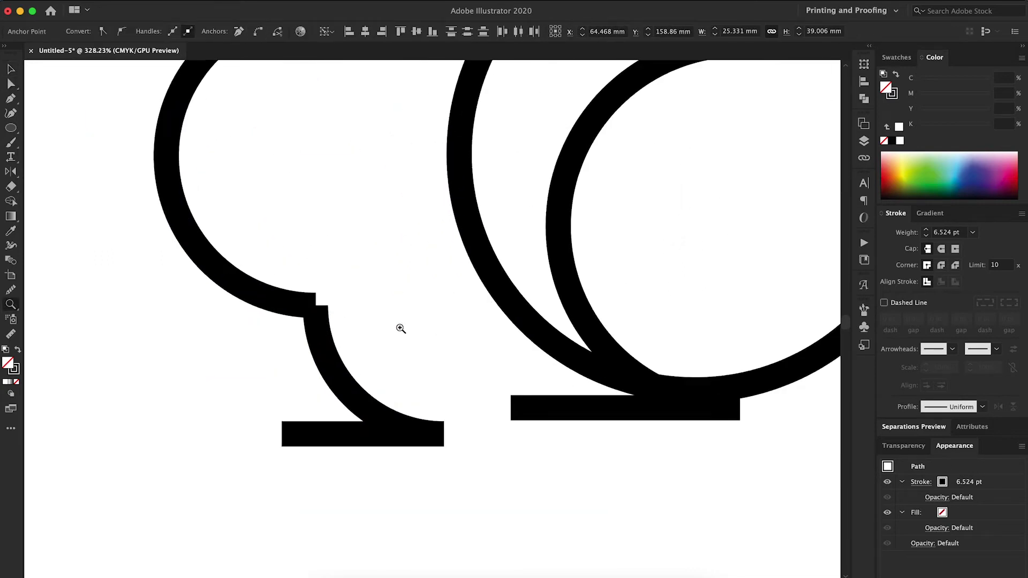
scroll(384, 356, up, 2)
drag(366, 356, 345, 387)
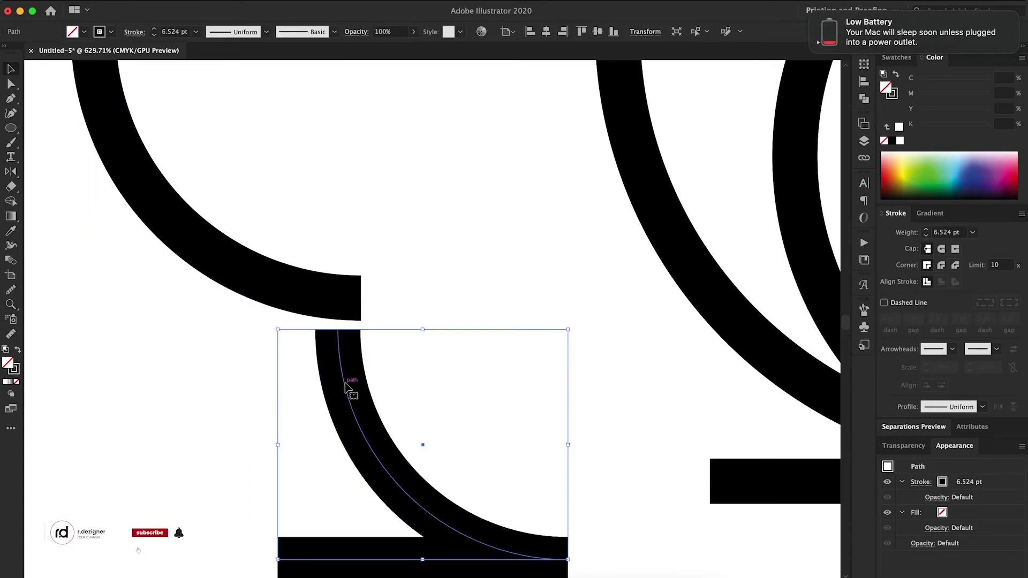
click(335, 302)
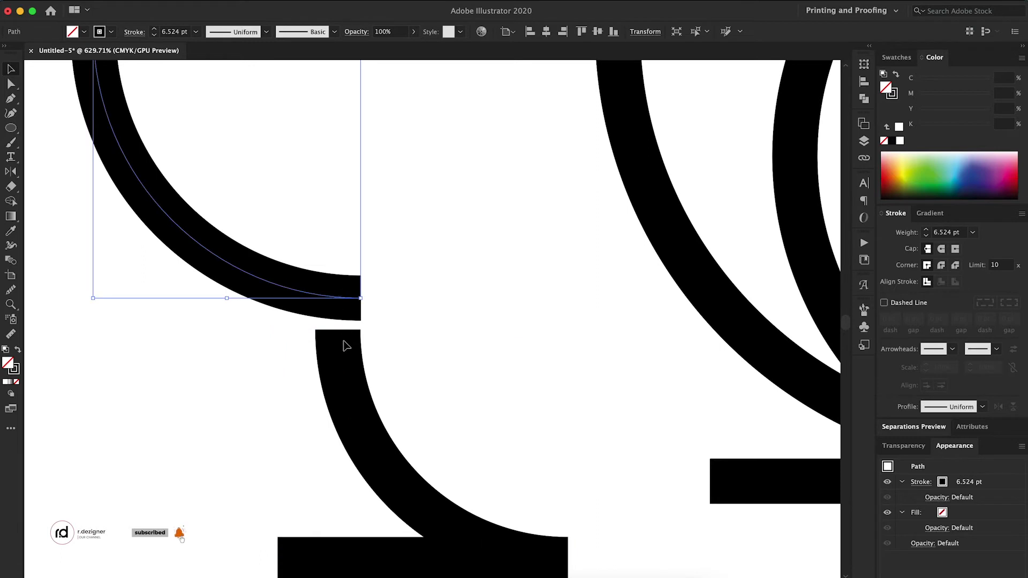
click(344, 343)
Turn a horizontal line from the upper arc's end into a guide and move the lower arc onto it.
key(p)
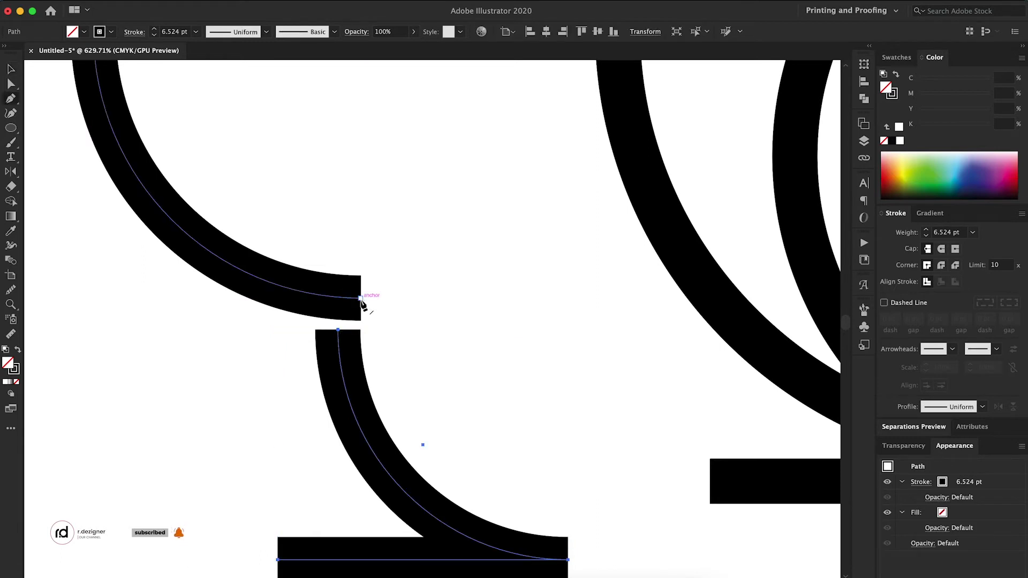
click(361, 298)
click(510, 297)
click(137, 298)
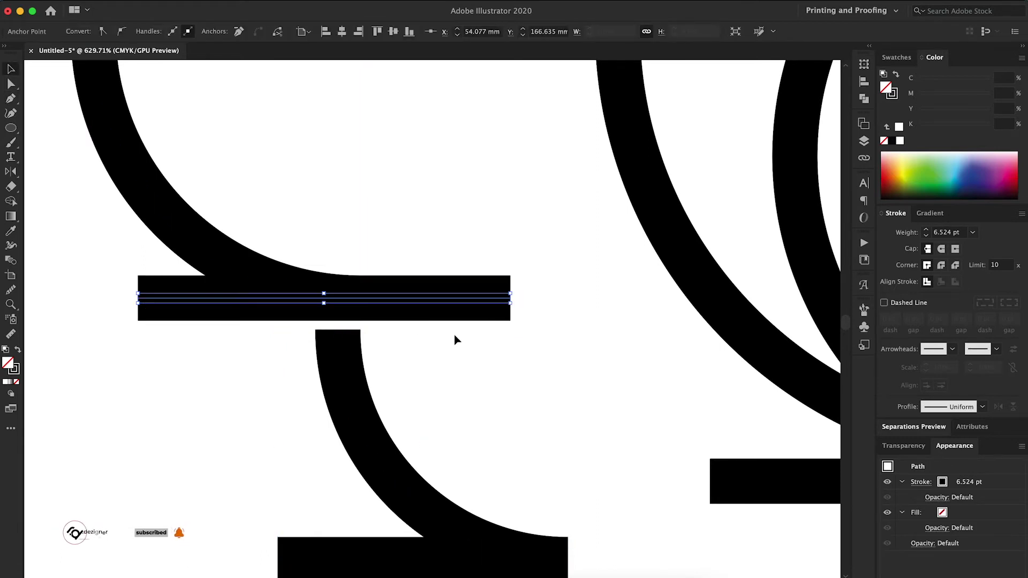
key(v)
click(455, 336)
click(452, 312)
right_click(415, 260)
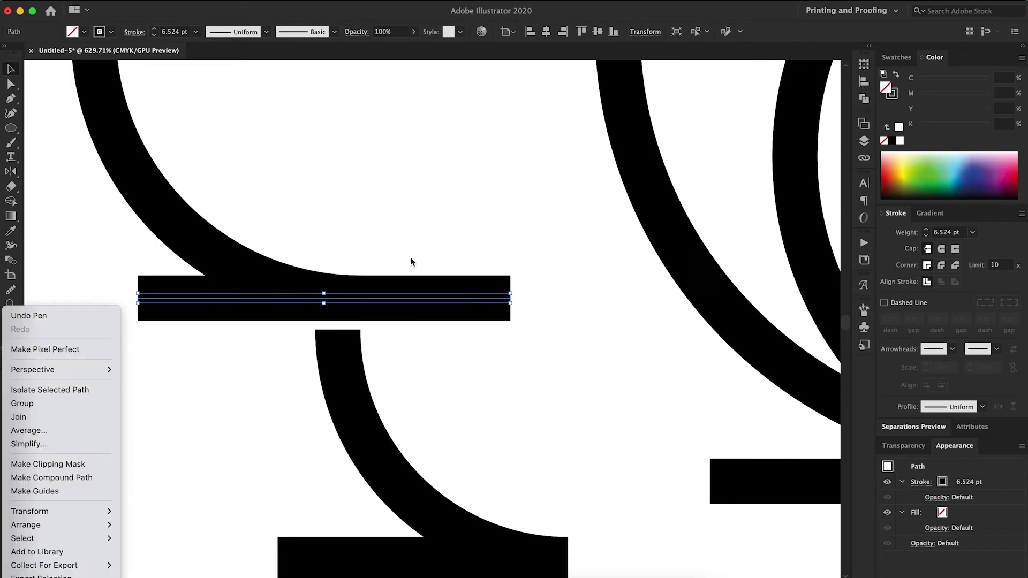
click(62, 491)
mouse_move(353, 356)
mouse_down()
mouse_move(366, 338)
mouse_move(438, 345)
mouse_up()
Add a vertical guide at the arc's end and place the lower arc at the guides' crossing.
key(p)
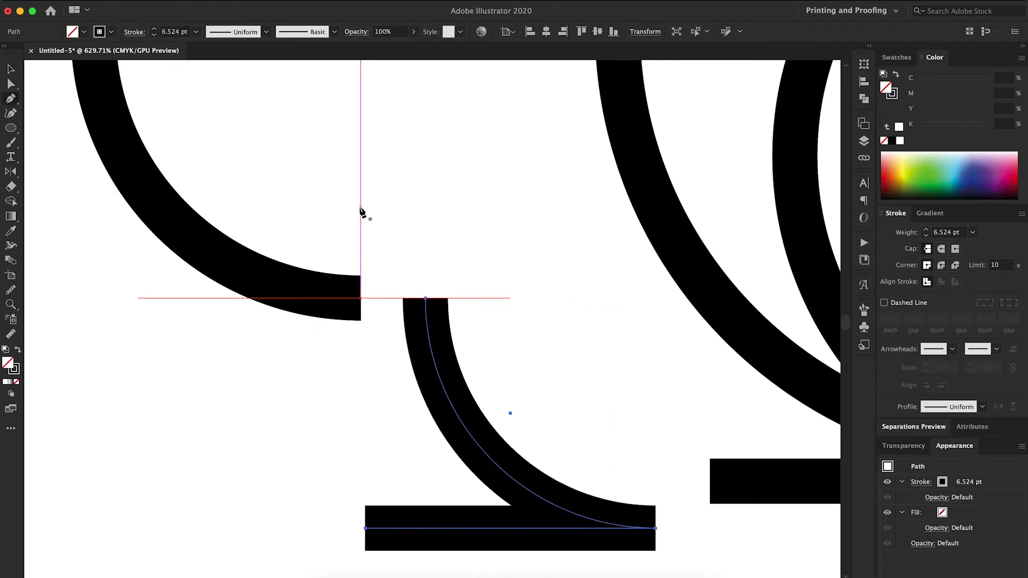
click(360, 206)
click(362, 375)
key(v)
right_click(362, 353)
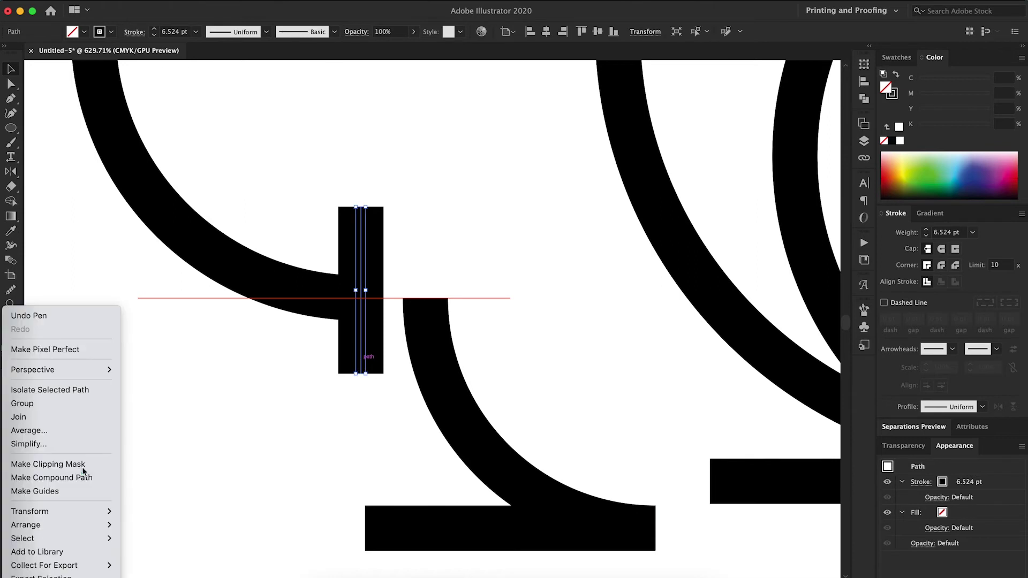
click(62, 491)
drag(453, 402, 385, 401)
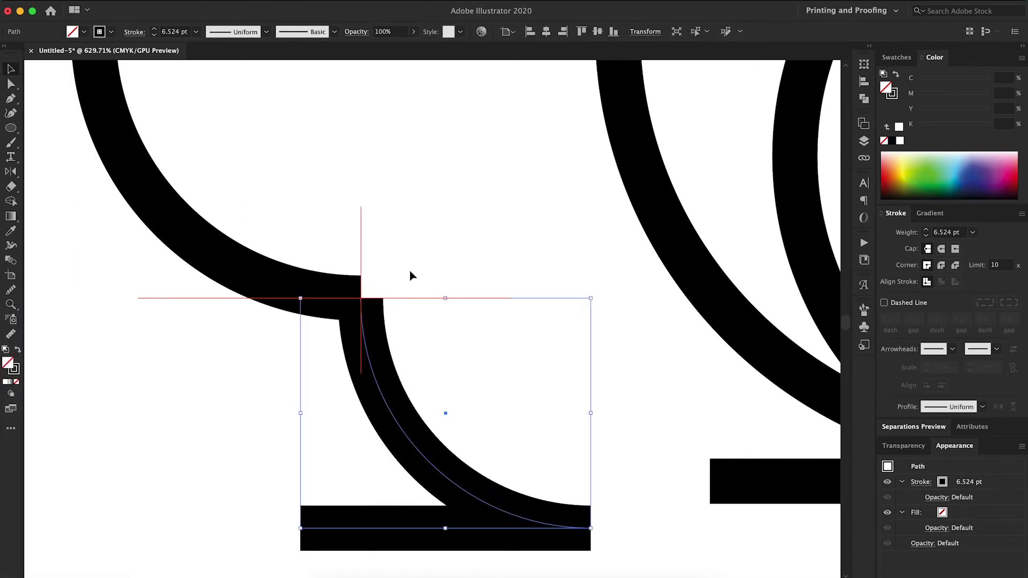
click(380, 287)
Convert the anchor where the arcs meet into a sharp corner, then zoom out.
key(a)
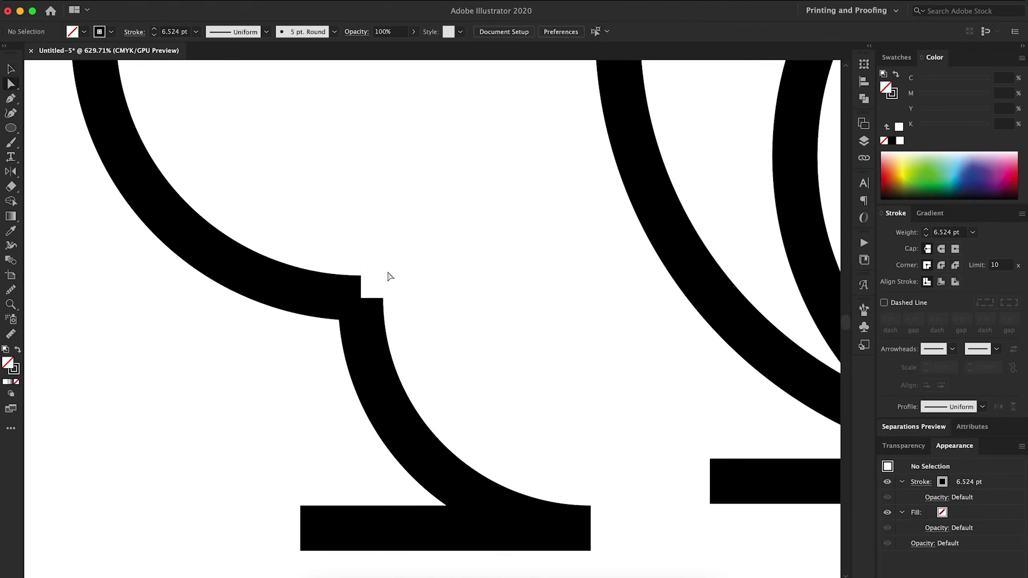
click(361, 298)
click(266, 33)
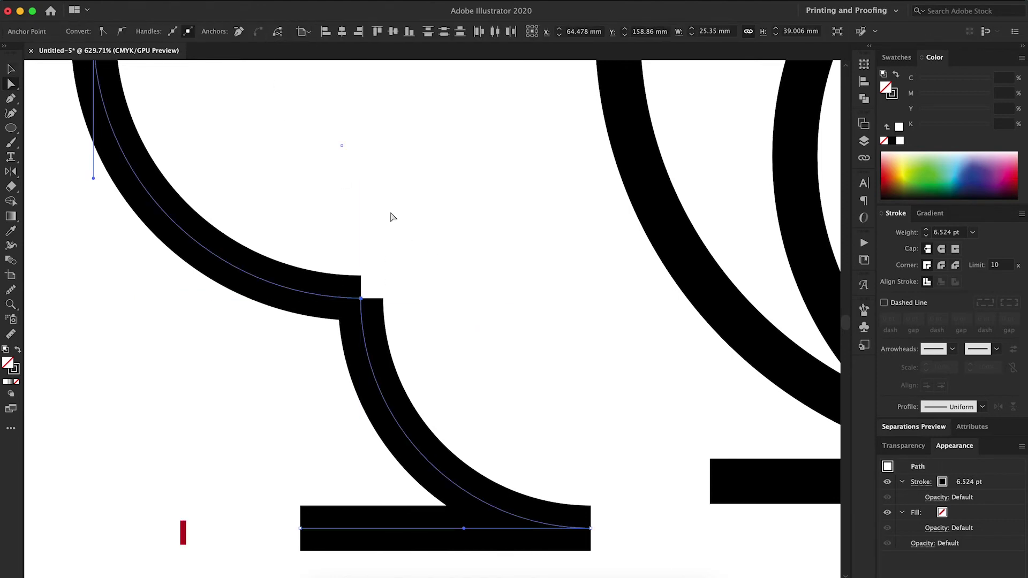
key(shift+c)
click(365, 305)
key(a)
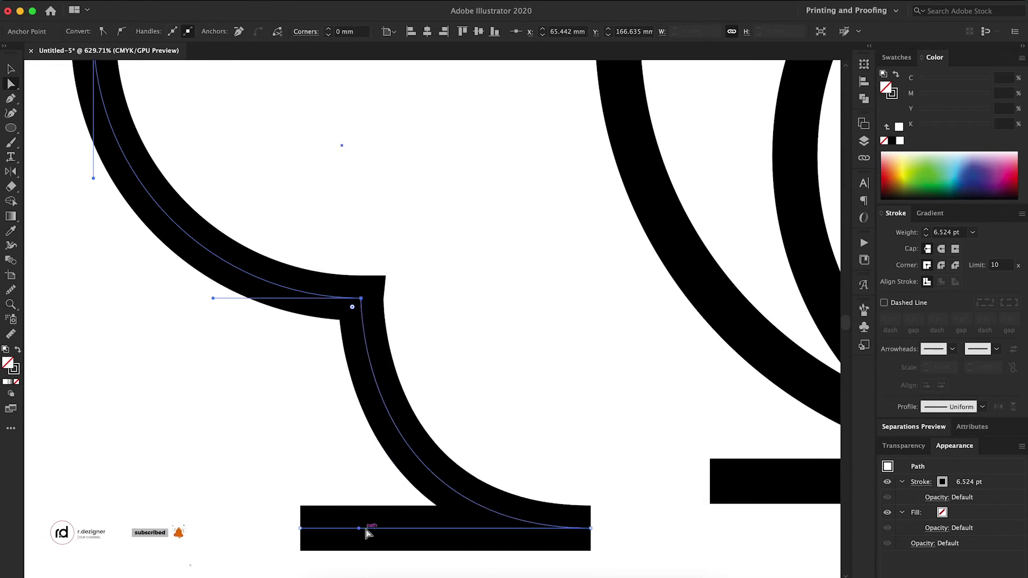
key(z)
drag(367, 532, 368, 466)
key(v)
click(385, 523)
Select the shared anchor where the ear meets the head and convert it to a corner.
scroll(278, 294, up, 5)
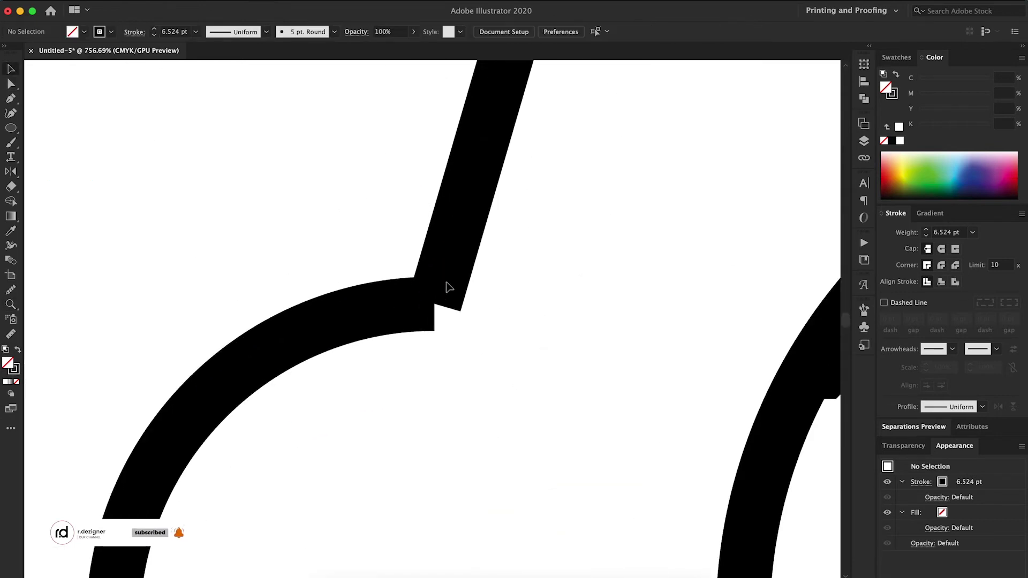
drag(447, 271, 412, 309)
key(p)
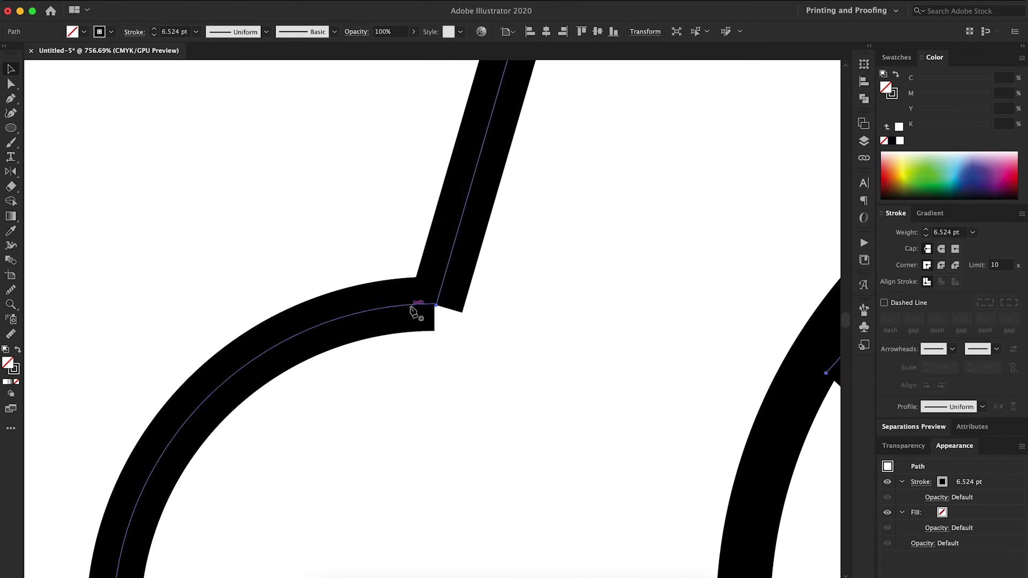
key(v)
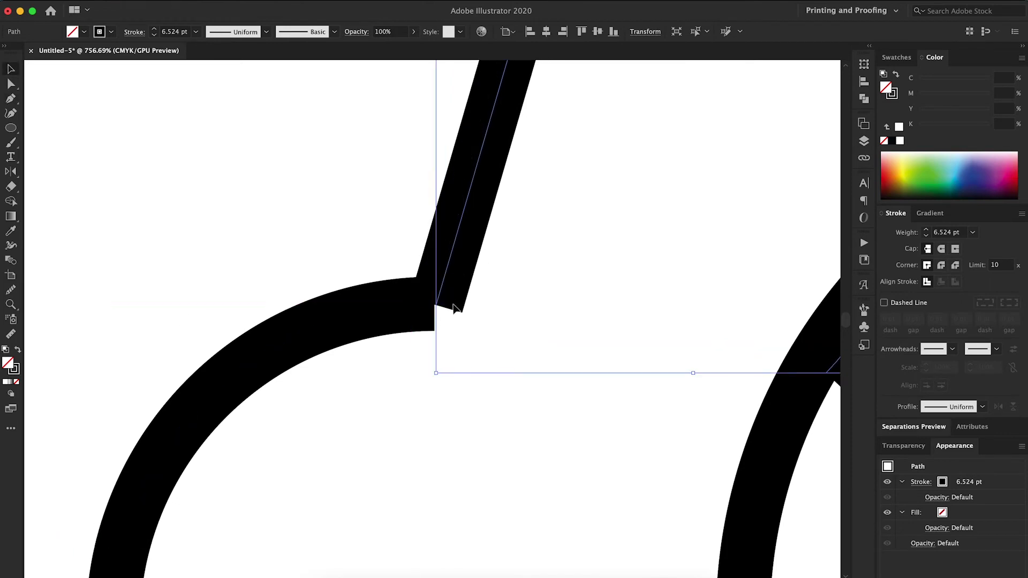
drag(446, 276, 445, 274)
click(477, 344)
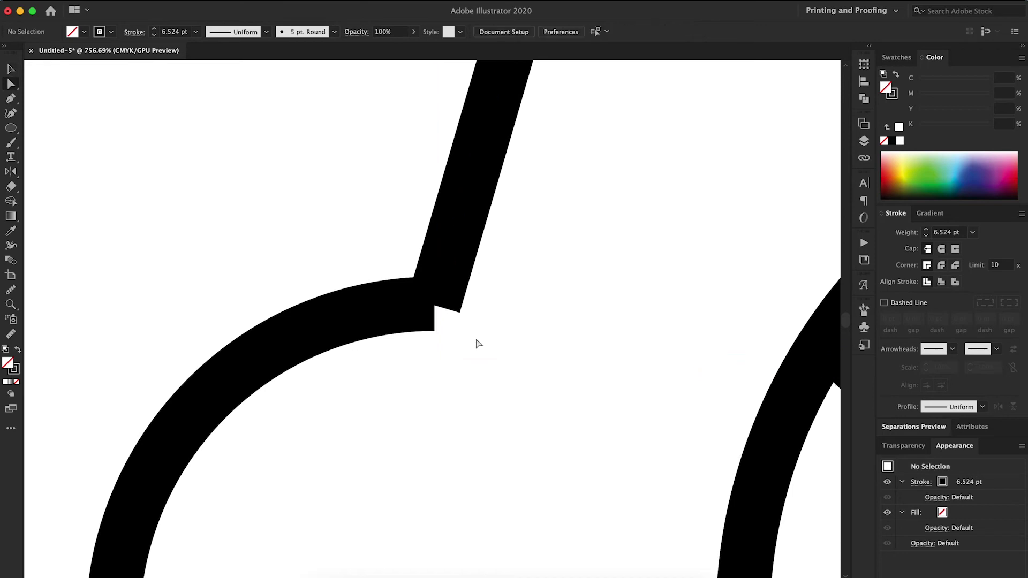
key(a)
drag(478, 344, 415, 295)
click(258, 31)
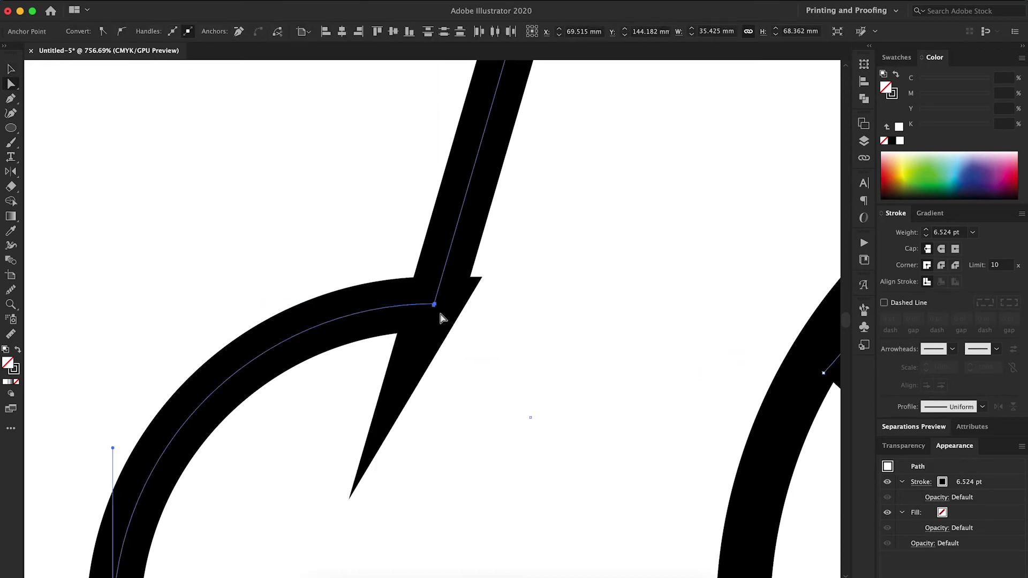
key(ctrl+z)
key(ctrl+0)
Move the inner arc and base bar down, then settle the body circle onto the base bar.
key(v)
click(558, 304)
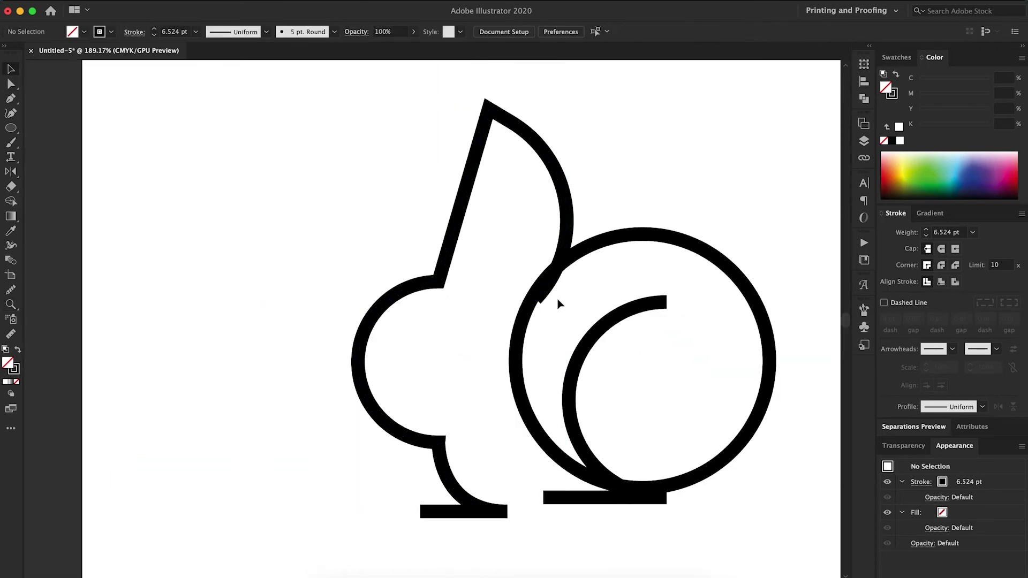
click(580, 258)
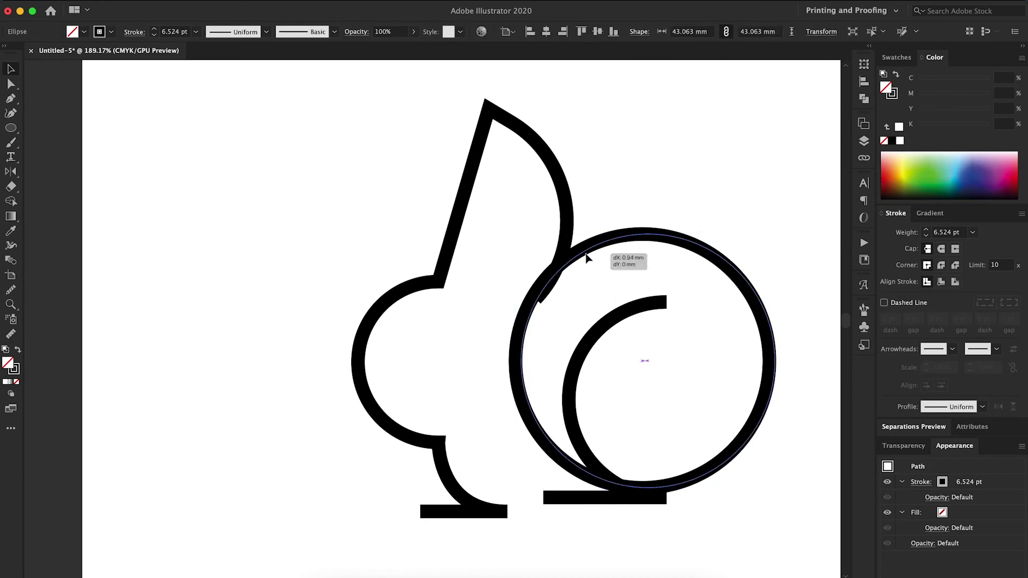
scroll(443, 328, down, 2)
scroll(333, 412, down, 2)
scroll(421, 468, up, 5)
click(421, 468)
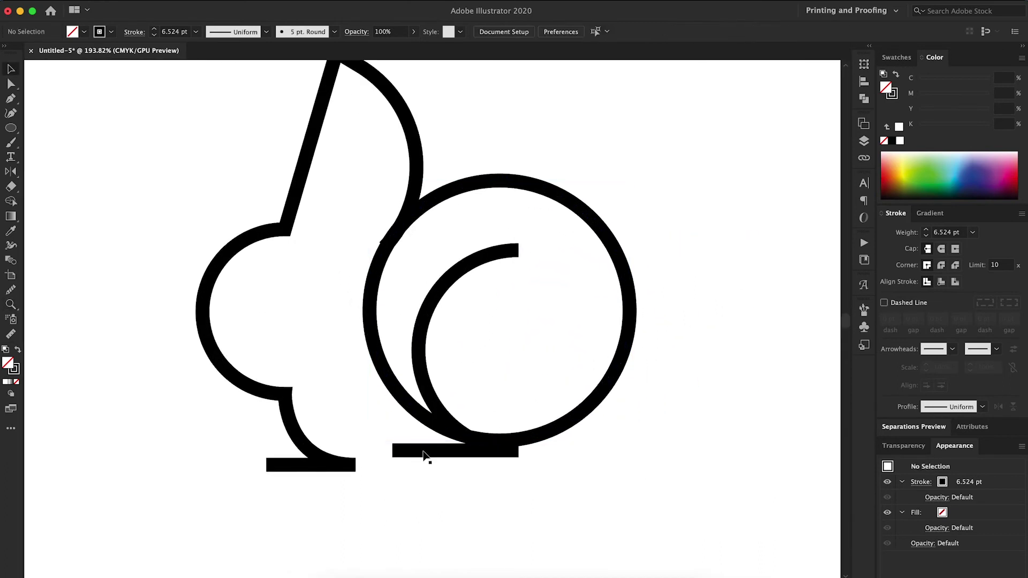
drag(425, 452, 426, 466)
key(ctrl+shift+a)
click(546, 439)
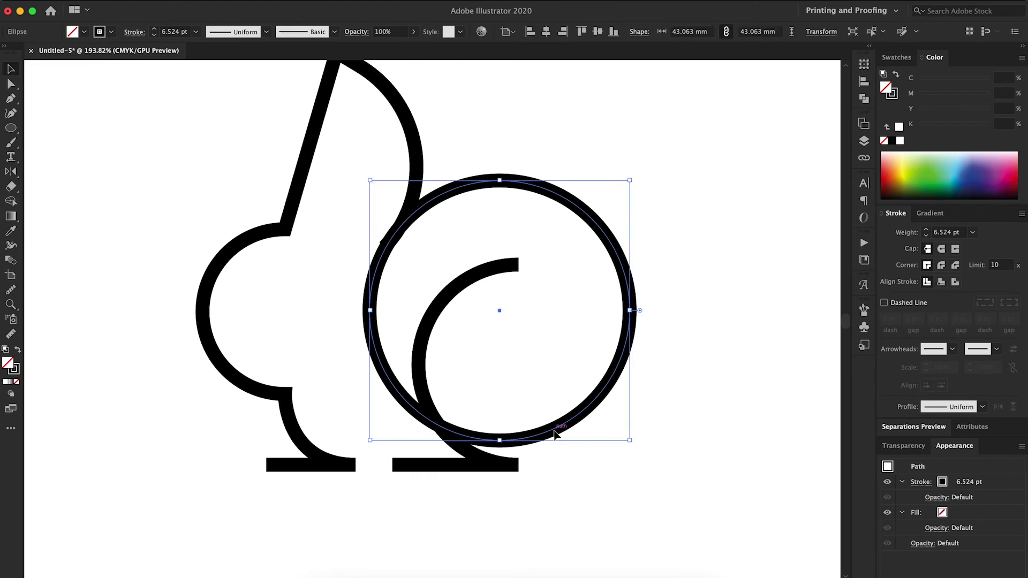
mouse_move(555, 432)
mouse_down()
mouse_move(553, 459)
mouse_move(564, 458)
mouse_up()
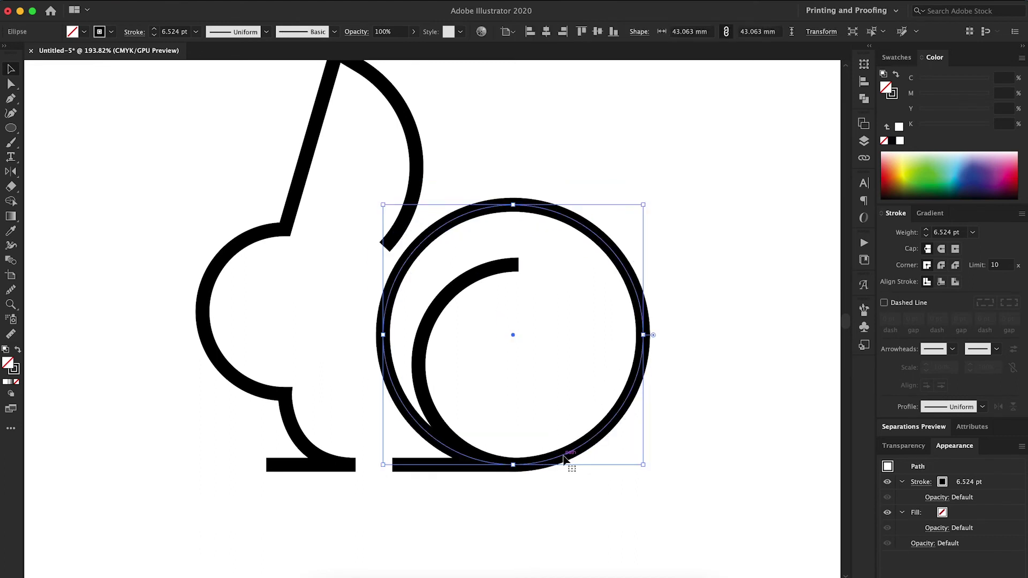
key(Left)
key(Left)
key(Left)
click(283, 320)
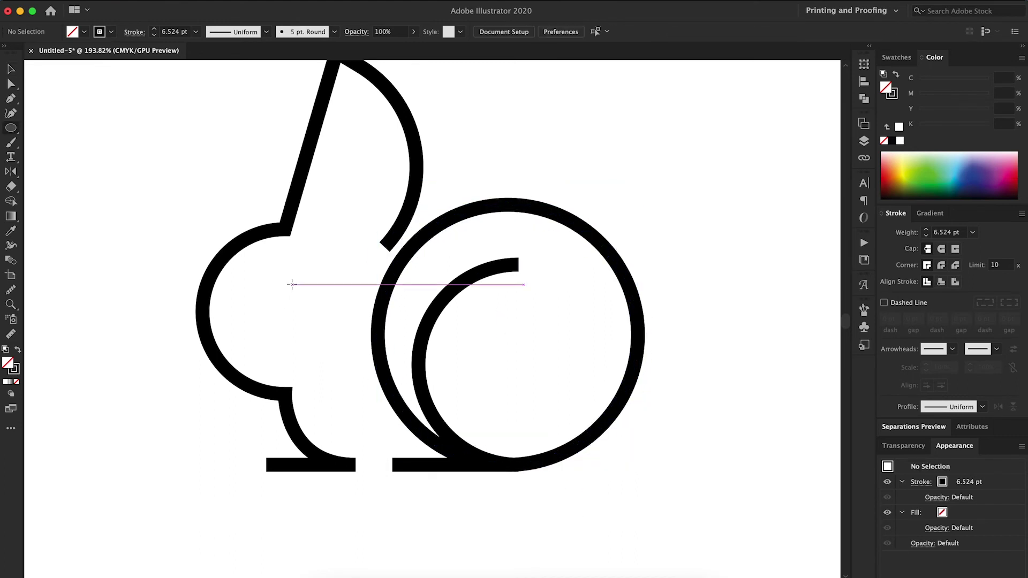
Draw a small solid-filled eye circle in the rabbit's head.
drag(275, 290, 289, 303)
key(shift+x)
key(v)
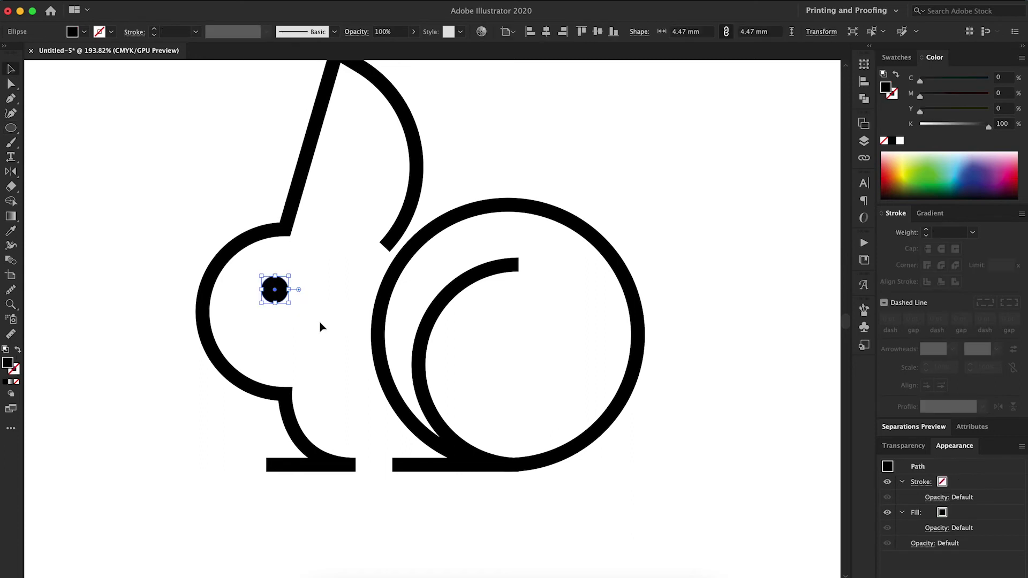
click(322, 329)
Delete the overlapping segment of the body circle so the body opens up.
click(479, 276)
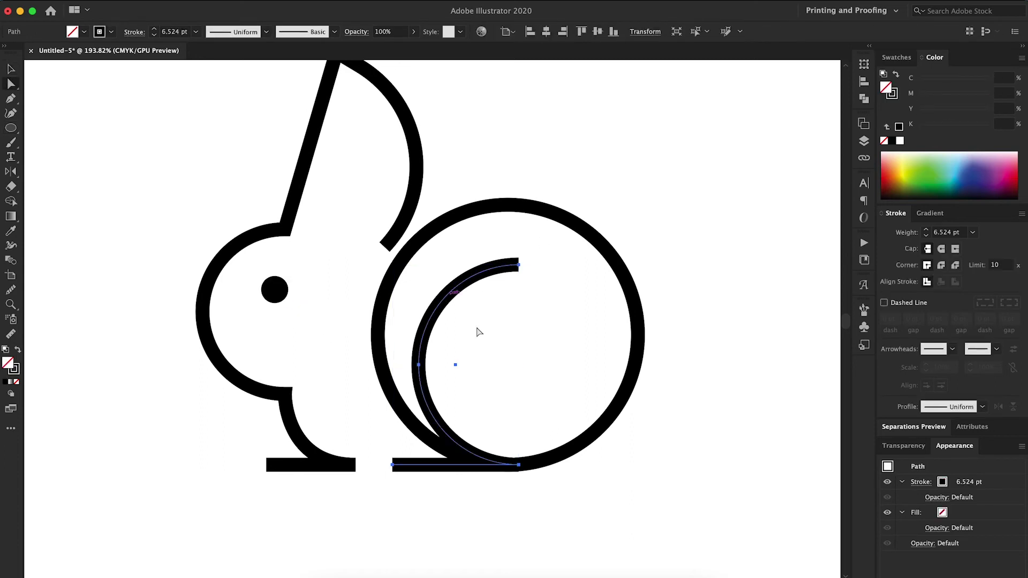
key(z)
drag(345, 344, 321, 345)
key(shift+m)
alt+click(345, 345)
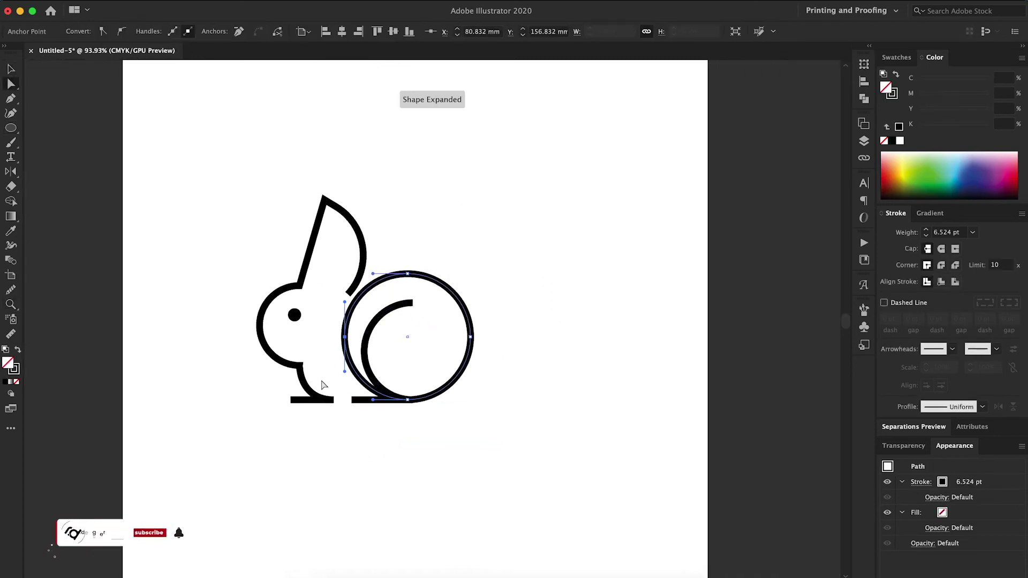
key(v)
click(470, 456)
click(418, 302)
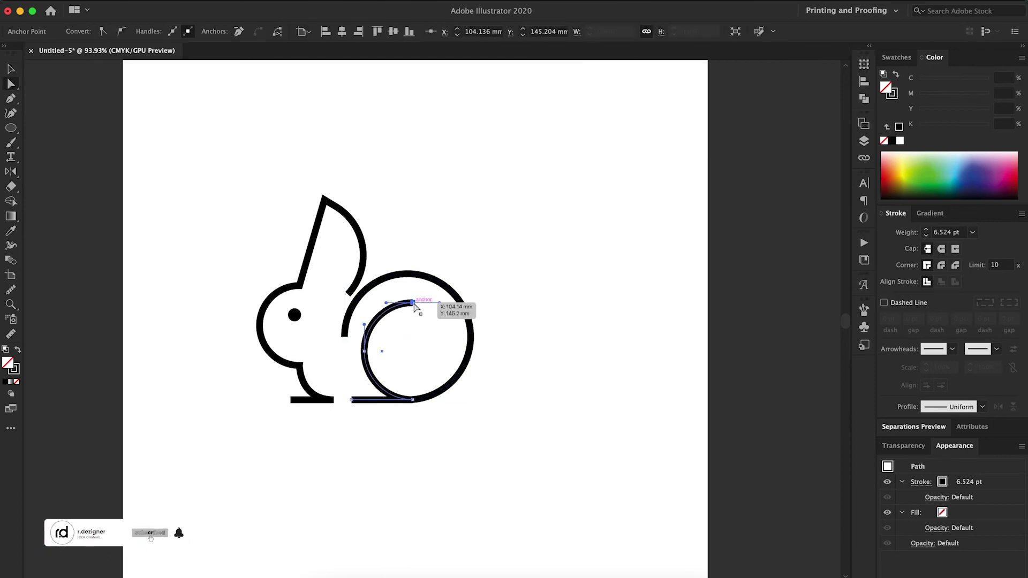
click(505, 441)
Add a small tail at the body's right by trimming a circle's left anchor into an arc.
key(l)
mouse_move(448, 323)
mouse_down()
mouse_move(511, 384)
mouse_move(524, 340)
mouse_up()
key(a)
click(449, 356)
key(Delete)
key(v)
key(z)
click(473, 368)
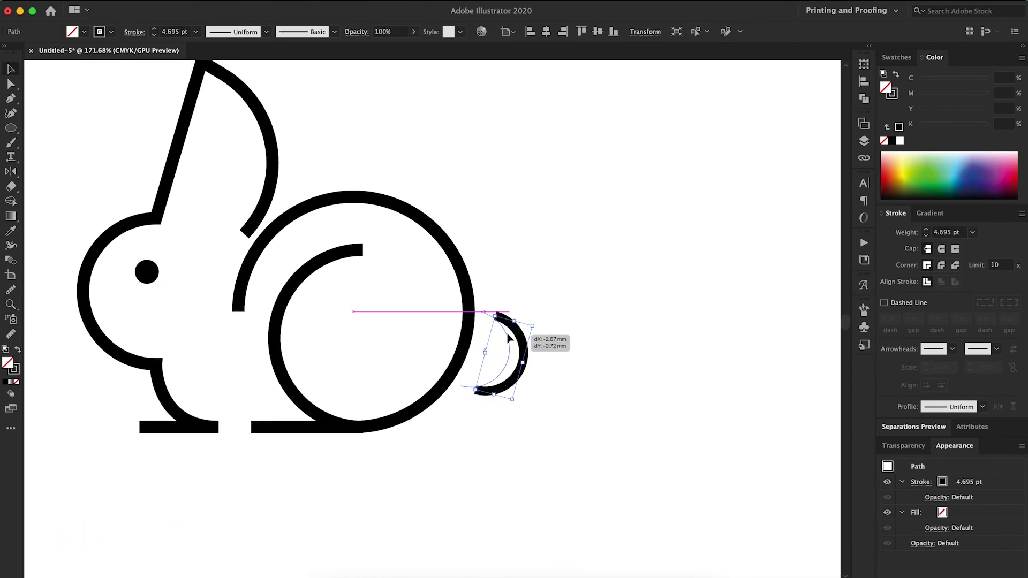
Centre the whole rabbit horizontally on the artboard.
key(v)
key(ctrl+0)
key(ctrl+a)
click(546, 31)
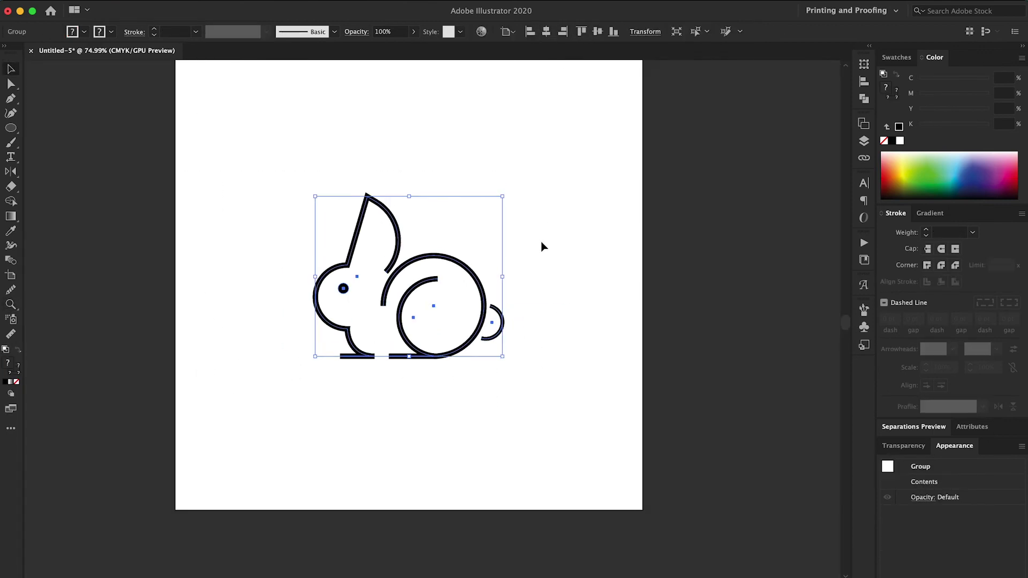
click(562, 271)
Set all the rabbit's strokes to 8 pt with round caps.
key(ctrl+a)
click(928, 230)
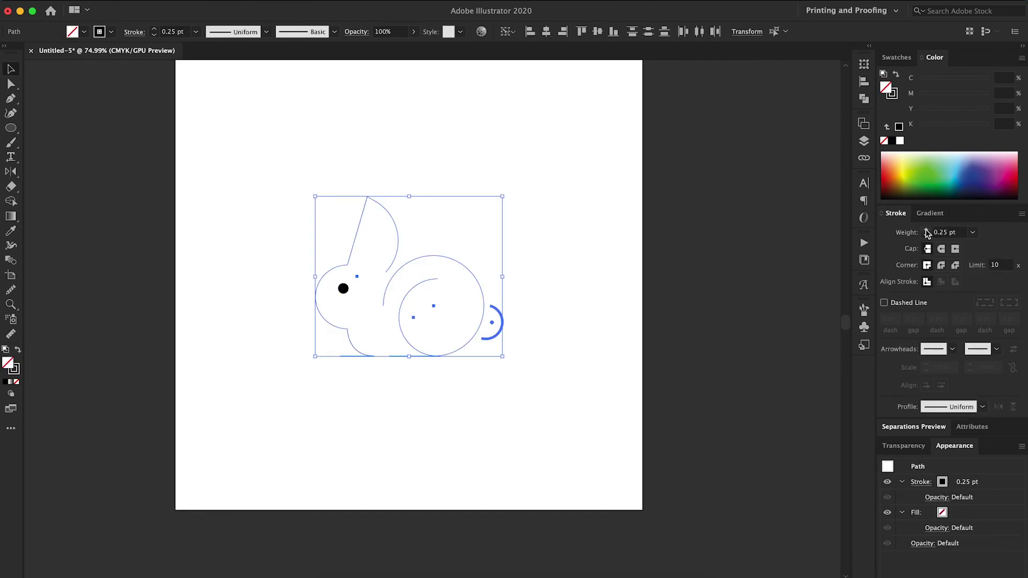
click(928, 236)
click(927, 236)
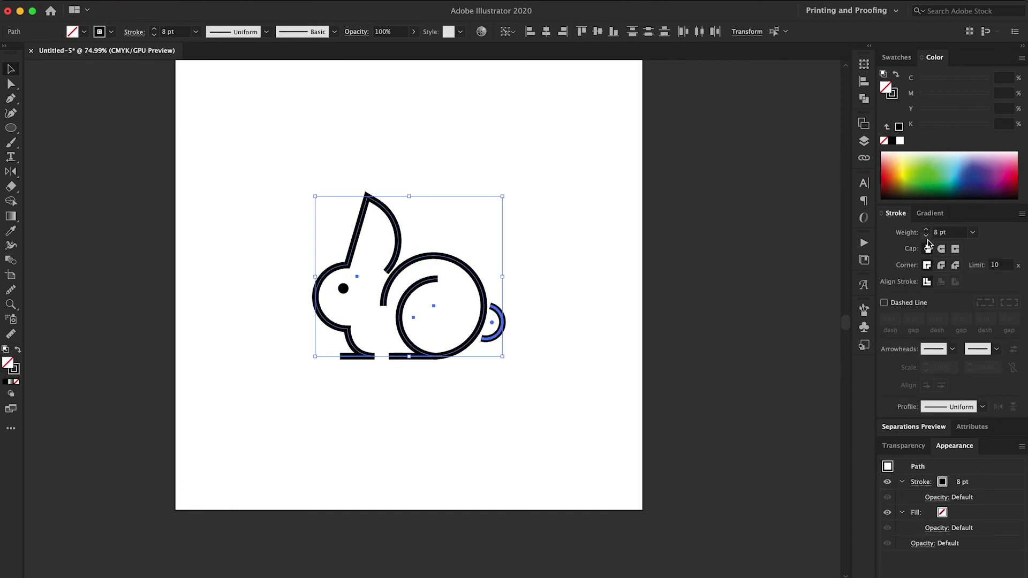
click(437, 394)
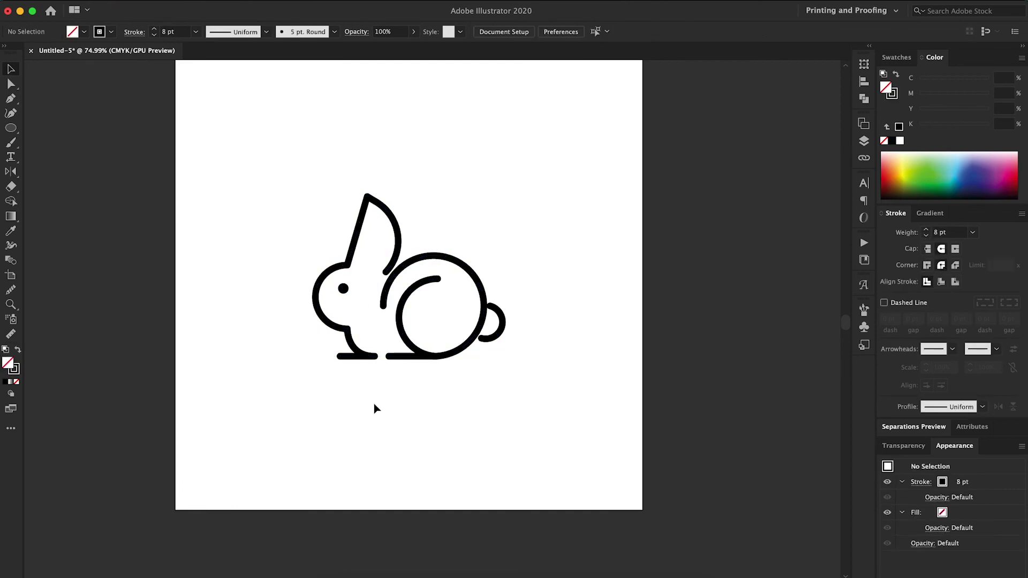
key(t)
click(321, 401)
Enlarge the placeholder text and replace it with 'RABBITZ'.
key(Escape)
drag(365, 413, 545, 426)
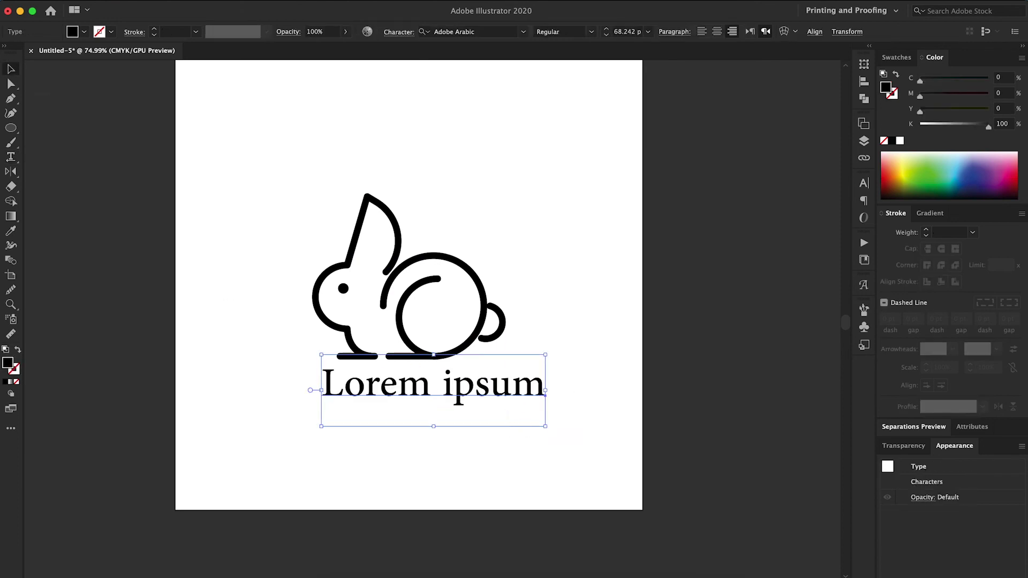
triple_click(380, 386)
text(RABBITZ)
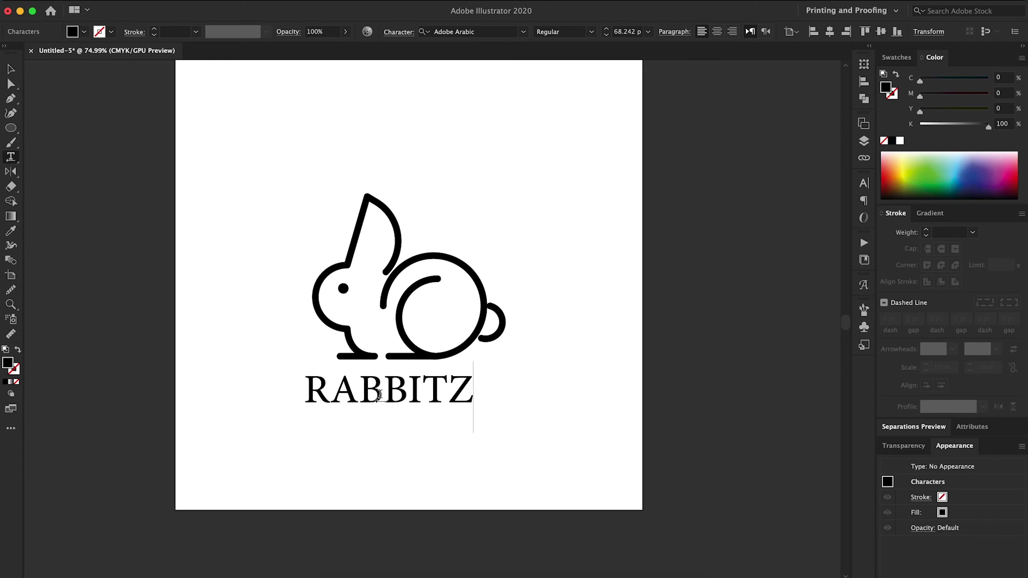
Set the RABBITZ text font to Poppins SemiBold.
key(ctrl+a)
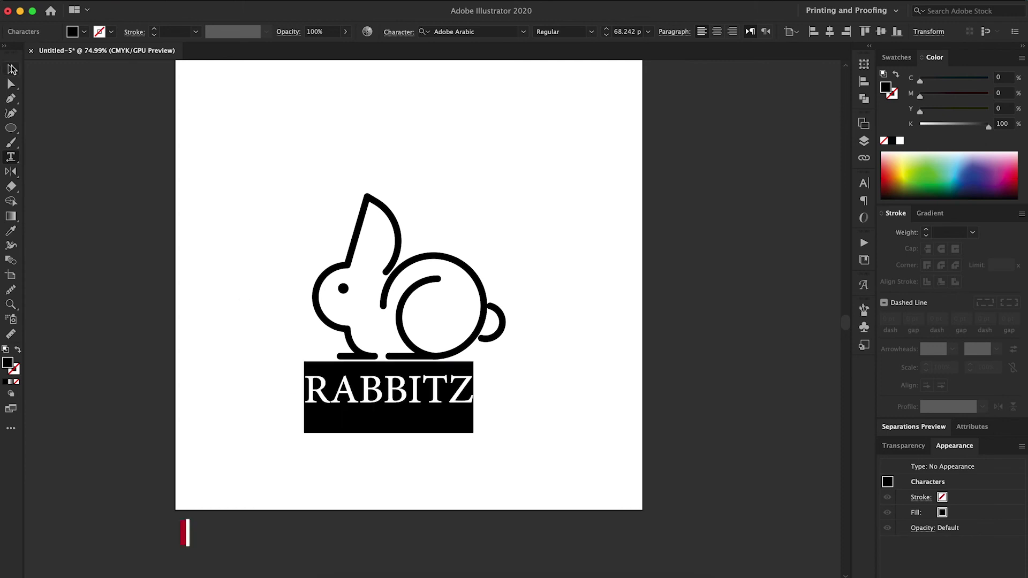
key(Escape)
click(863, 182)
click(787, 341)
click(746, 354)
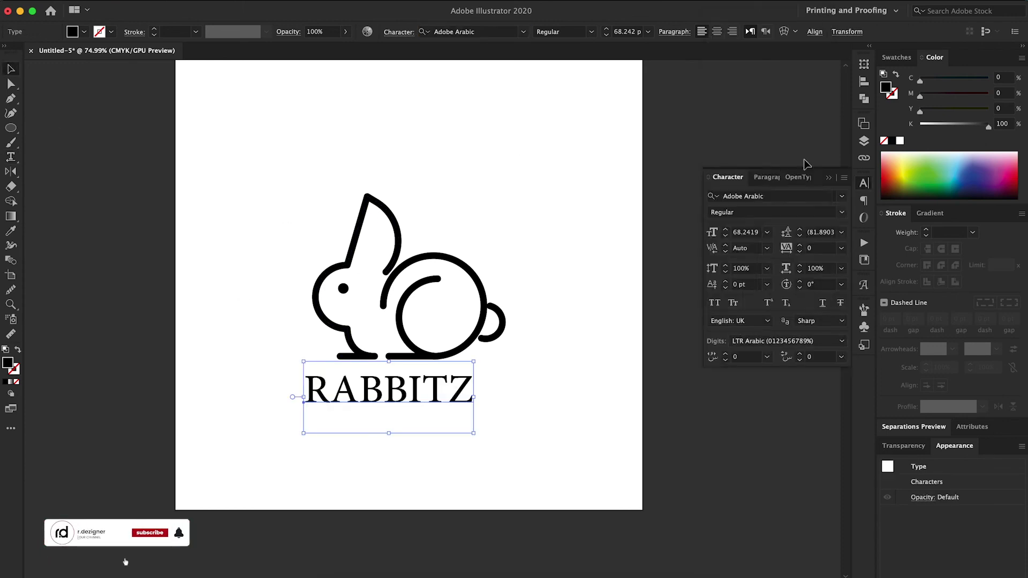
click(864, 200)
click(472, 31)
text(Poppins)
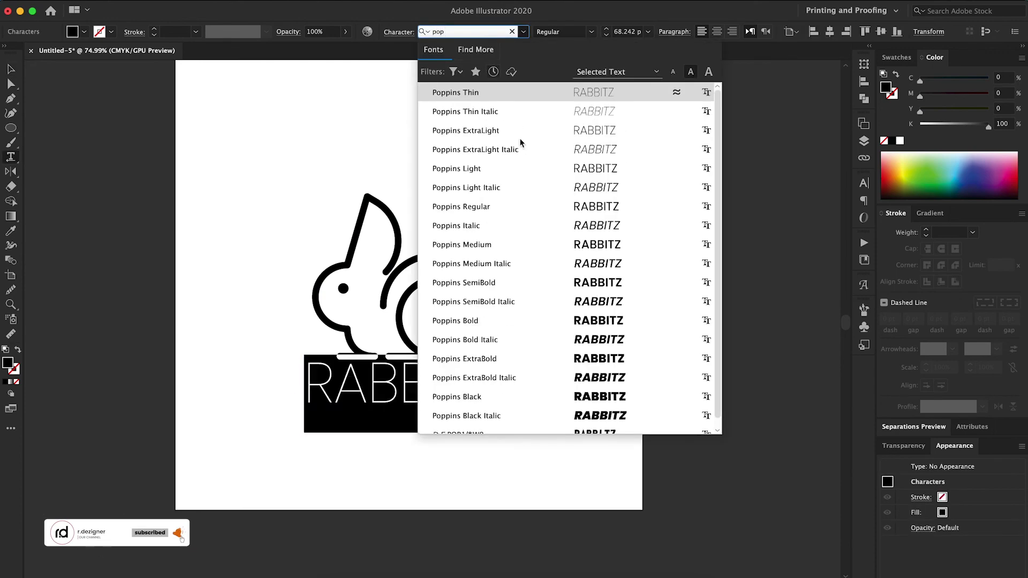
click(573, 285)
Shrink RABBITZ to about 48 pt, widen its tracking, and centre it under the rabbit.
key(Escape)
key(e)
drag(533, 436, 471, 415)
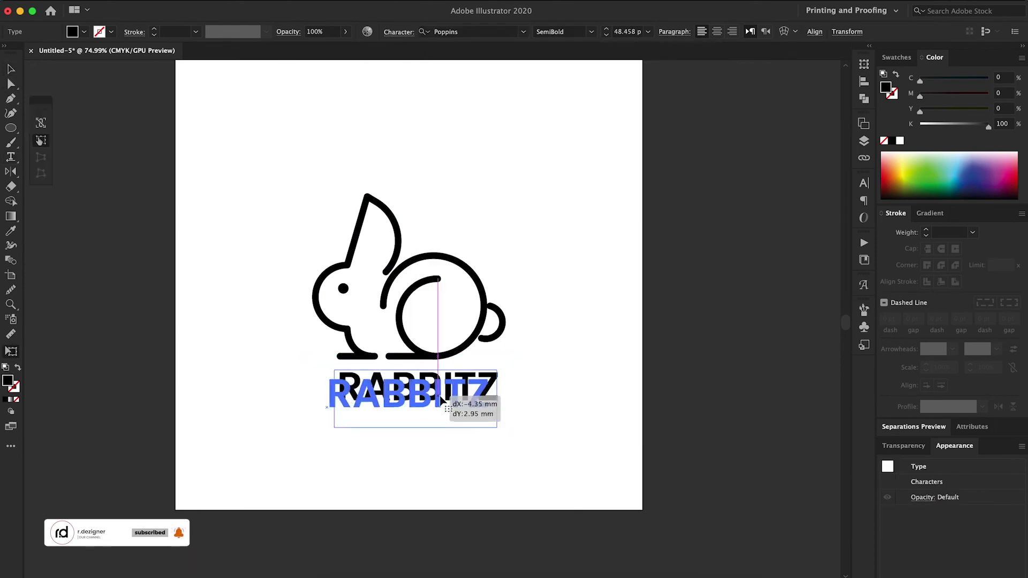
key(alt+Right)
key(alt+Right)
key(alt+Right)
click(864, 81)
click(736, 91)
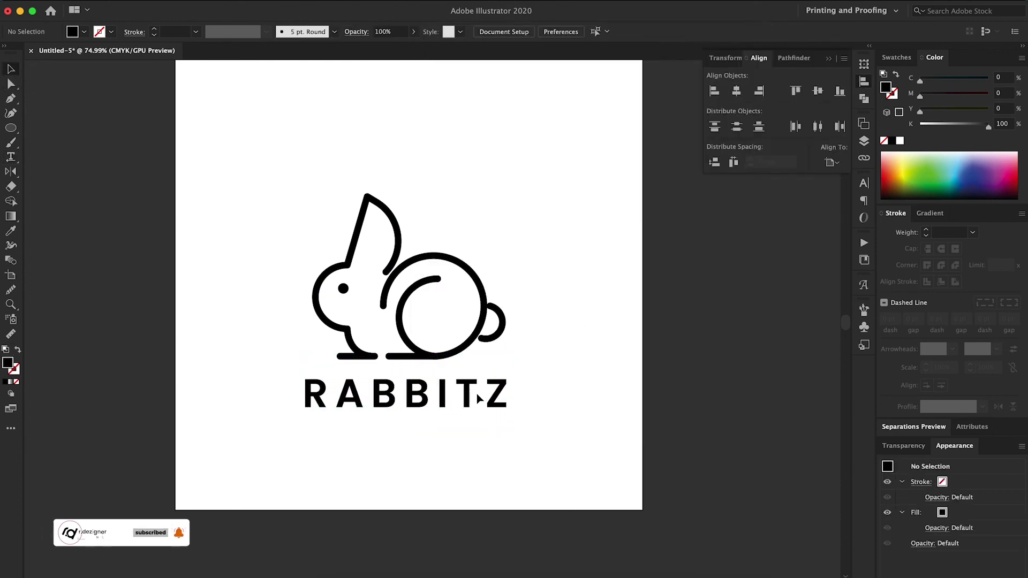
key(ctrl+a)
scroll(477, 395, down, 2)
Group the rabbit with RABBITZ and centre the logo on the artboard.
key(ctrl+g)
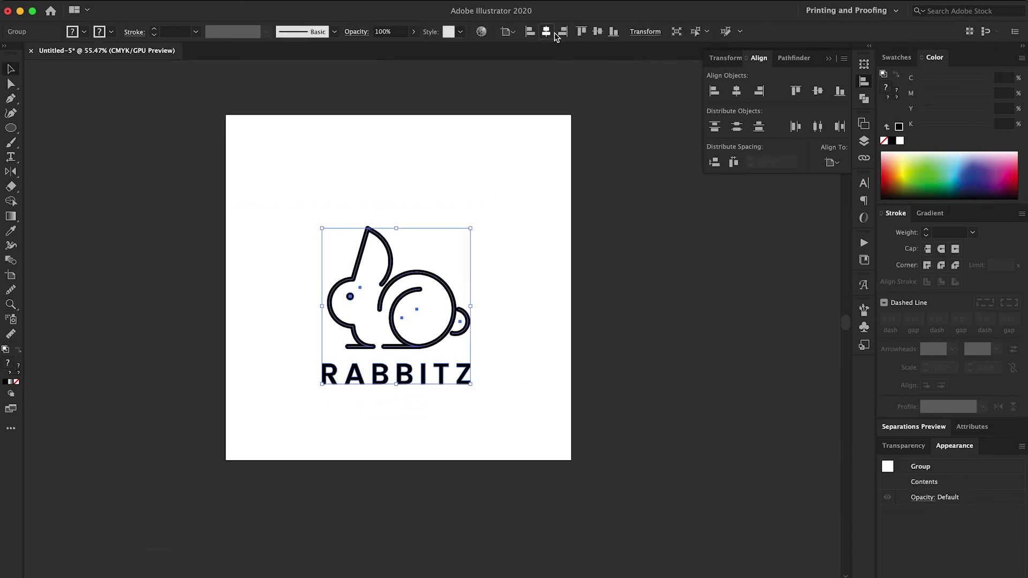
click(538, 152)
click(370, 279)
click(145, 3)
click(505, 404)
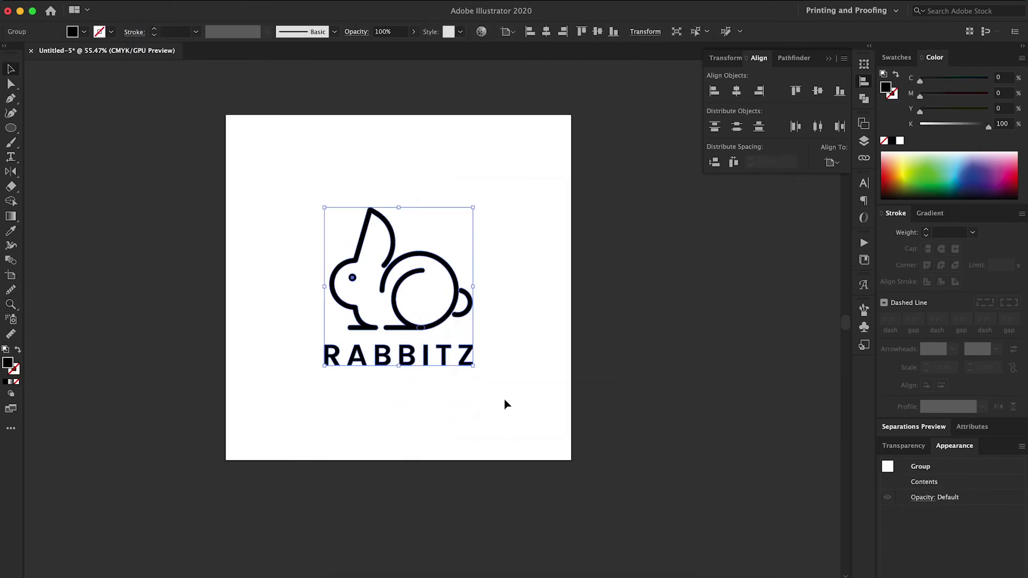
scroll(523, 391, down, 1)
Duplicate the artboard with the logo to the right and add a red-filled background rectangle.
key(shift+o)
drag(395, 418, 579, 441)
key(v)
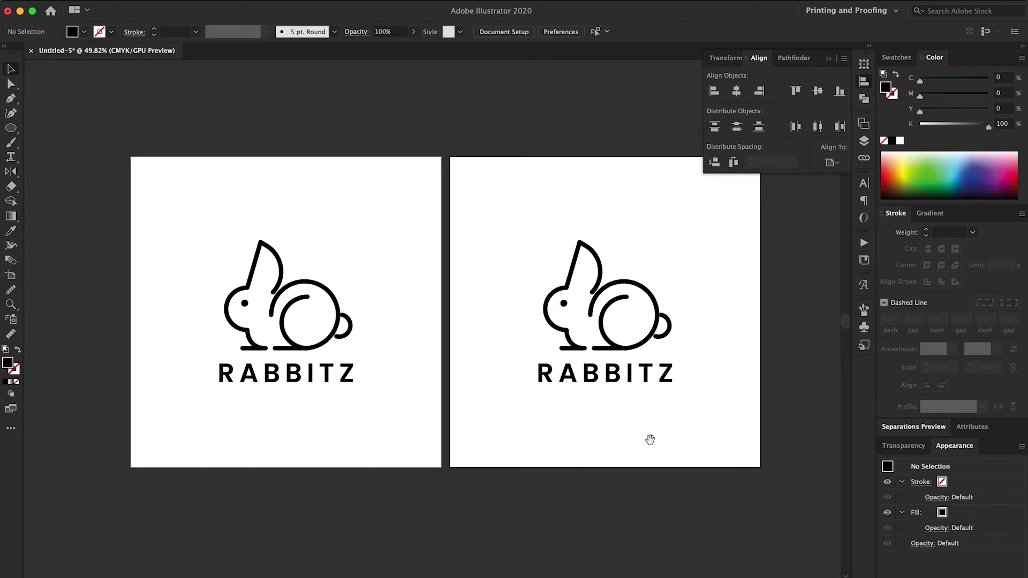
drag(450, 157, 761, 467)
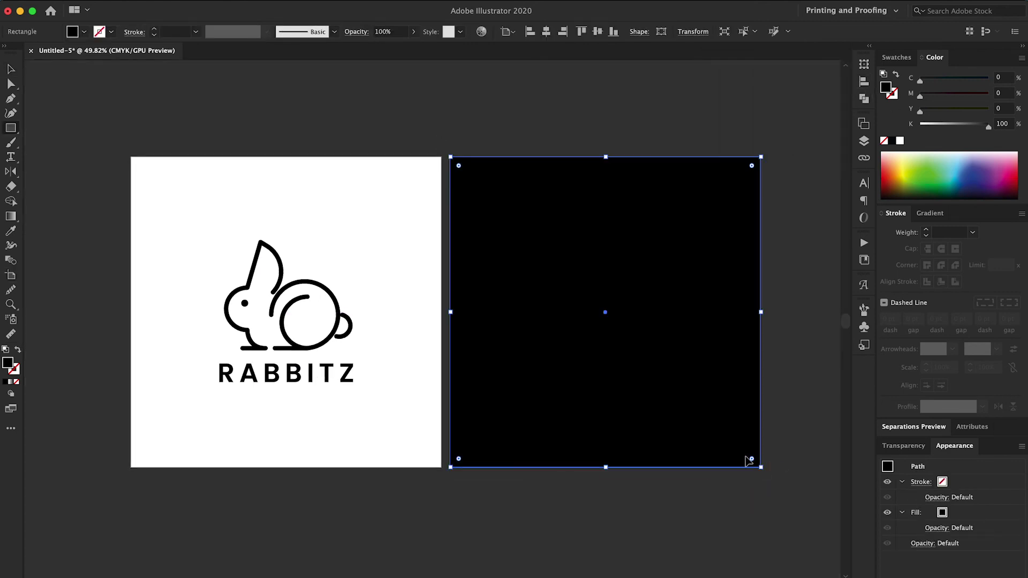
click(896, 57)
click(987, 100)
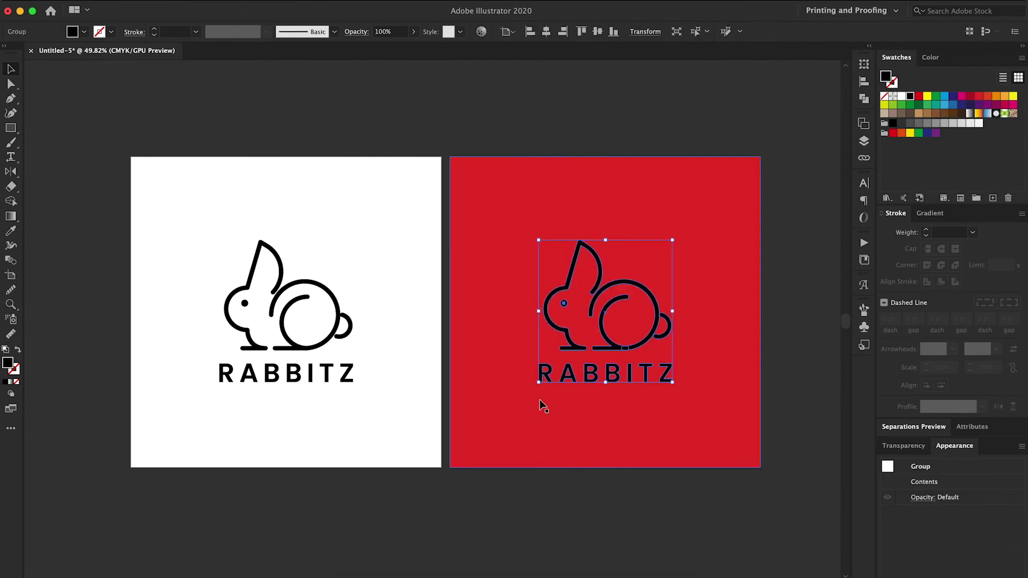
Open Save As, proposing Untitled-5.ai in Downloads as an Illustrator file.
key(super+s)
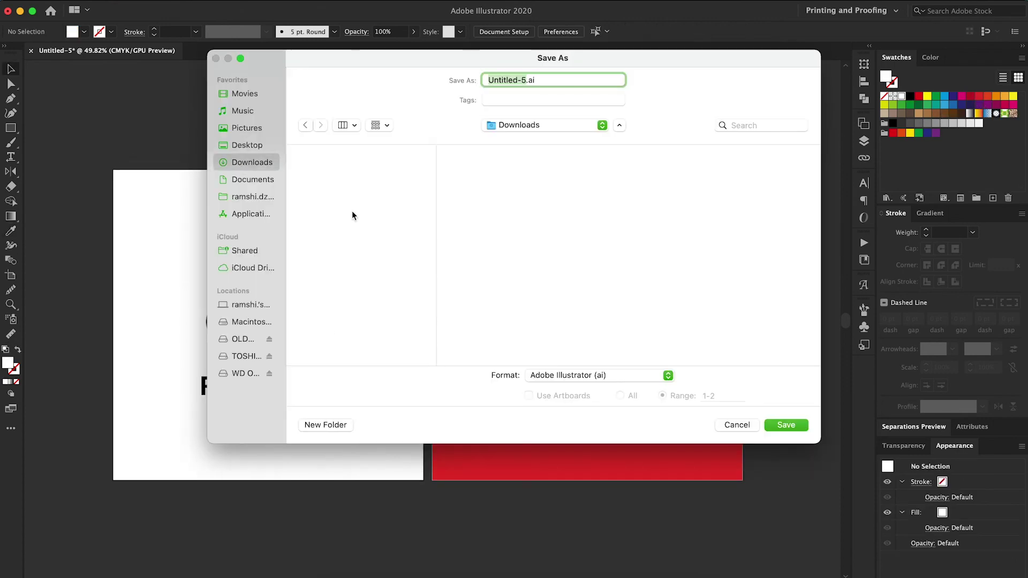